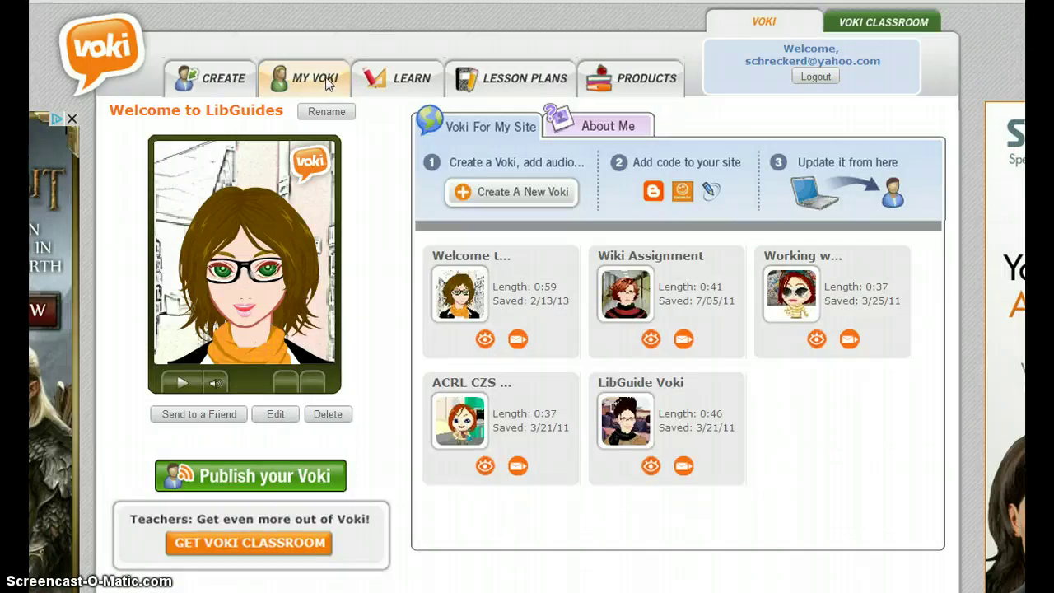
Step: Start a new Voki and scroll down to the loaded avatar editor with its powdered-wig character
click(534, 198)
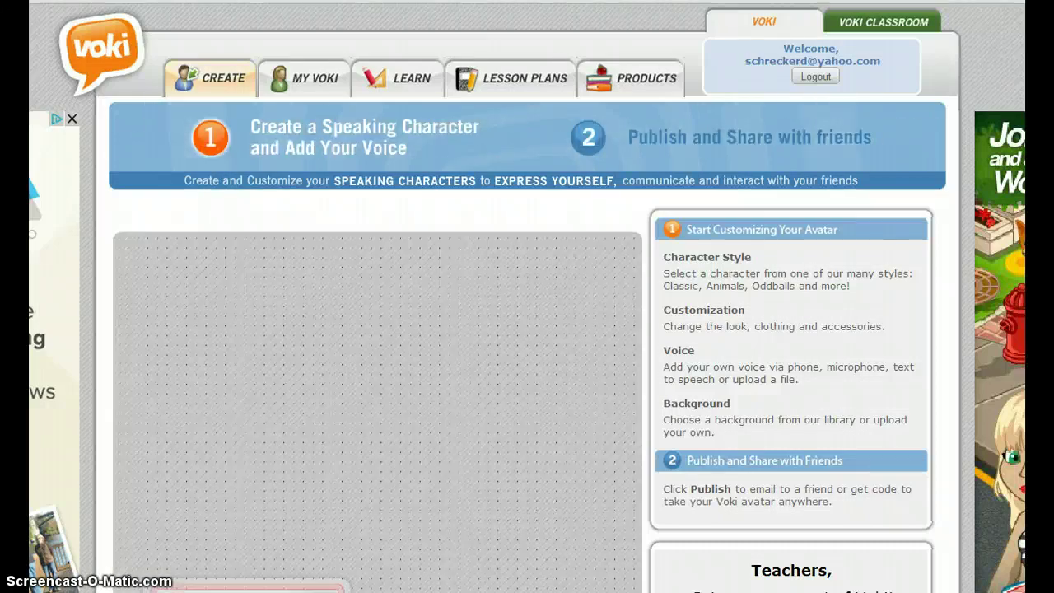
scroll(527, 329, down, 2)
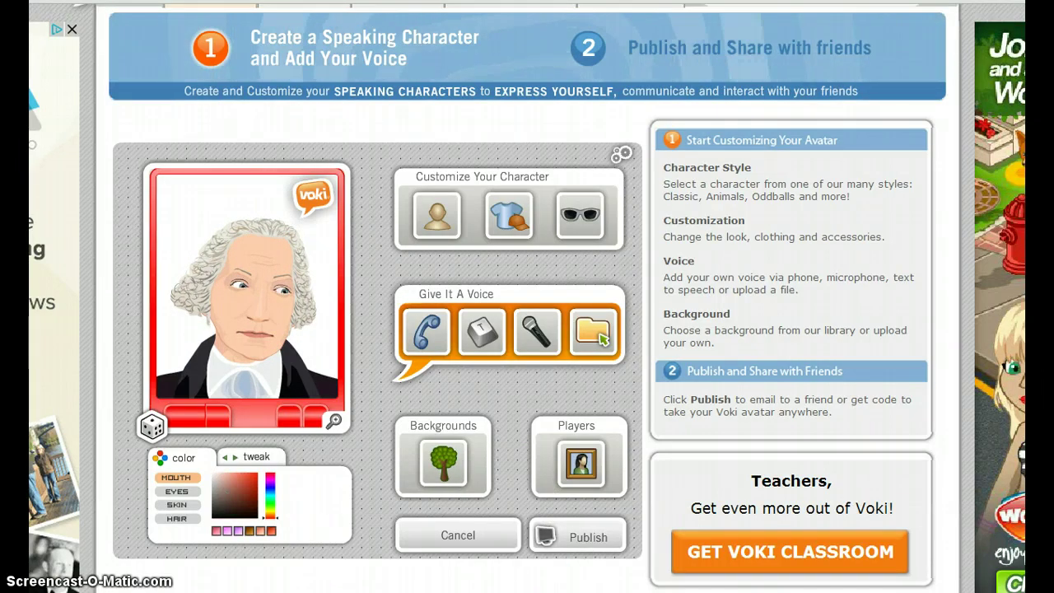
Step: Browse the character categories and choose the Classic dark-haired woman's face as the avatar
click(437, 212)
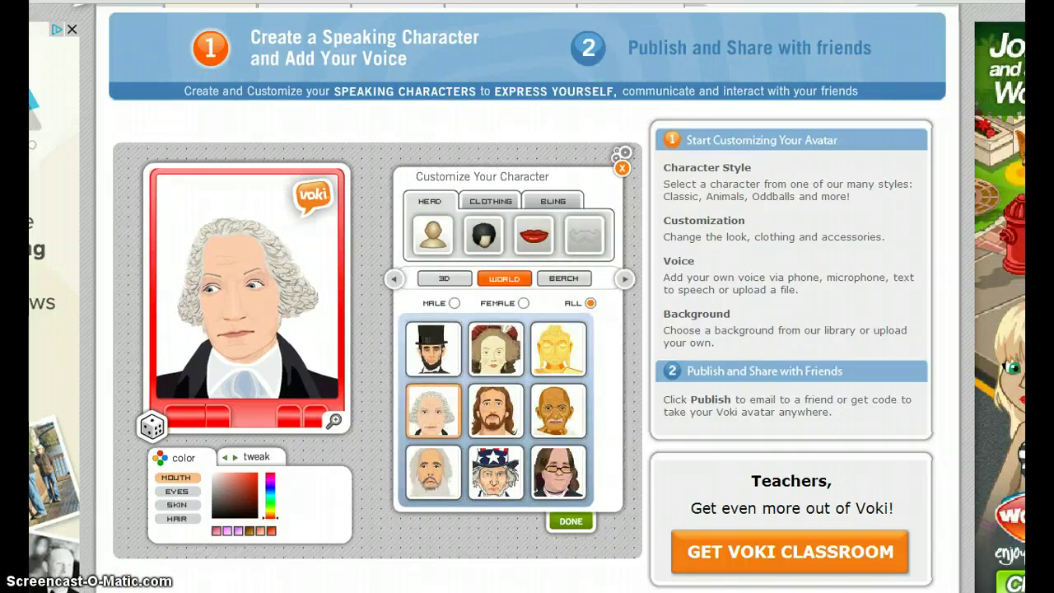
click(625, 279)
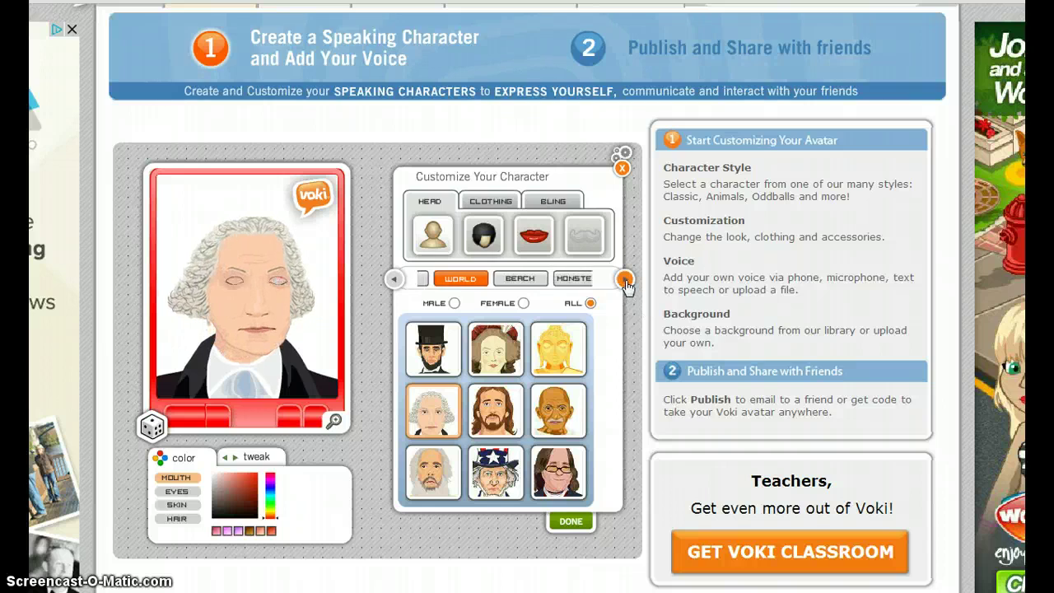
click(625, 279)
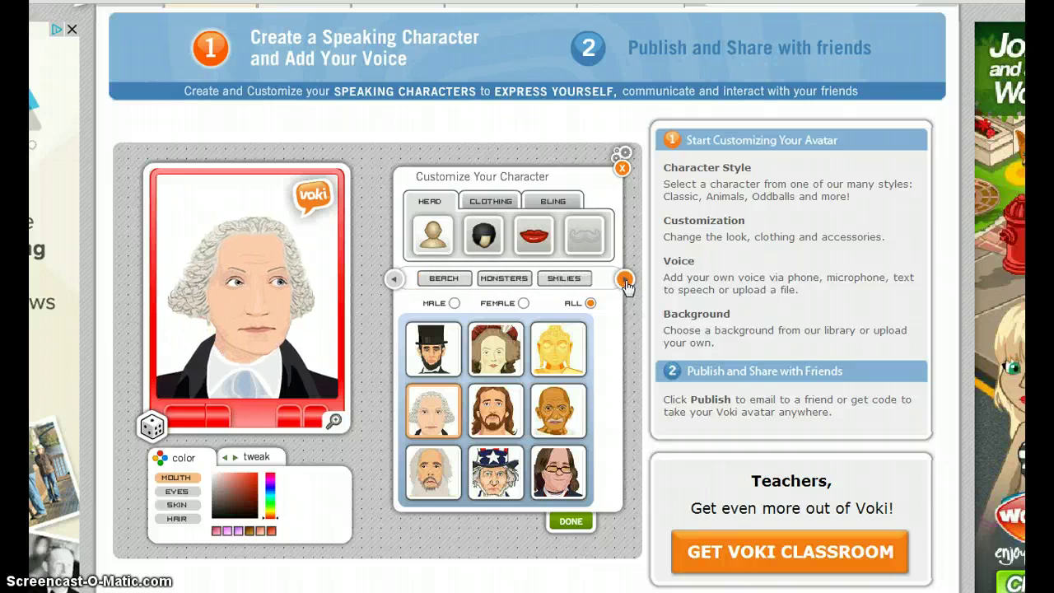
click(564, 278)
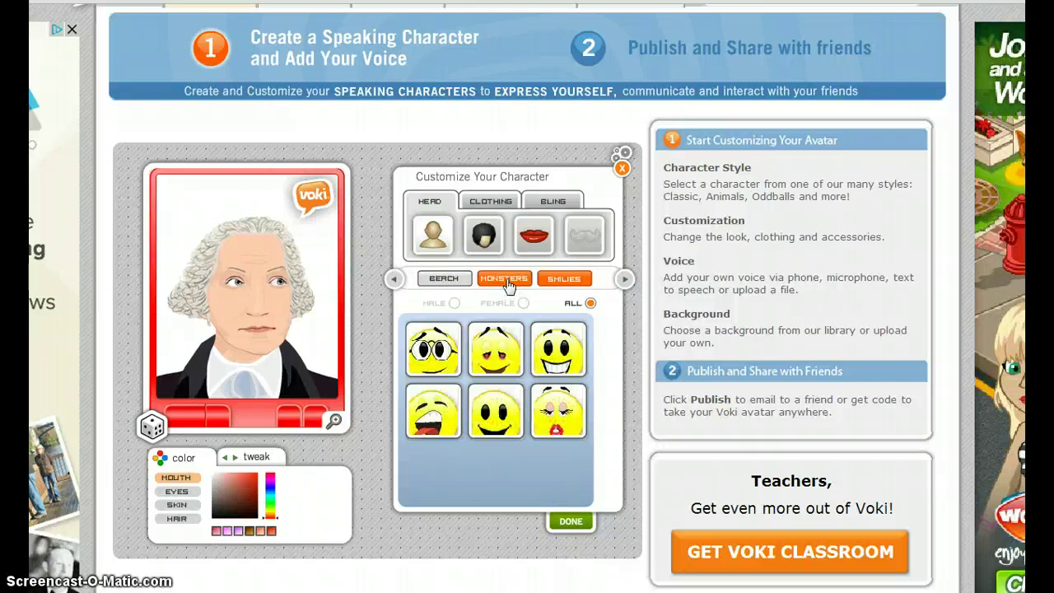
click(507, 280)
click(436, 279)
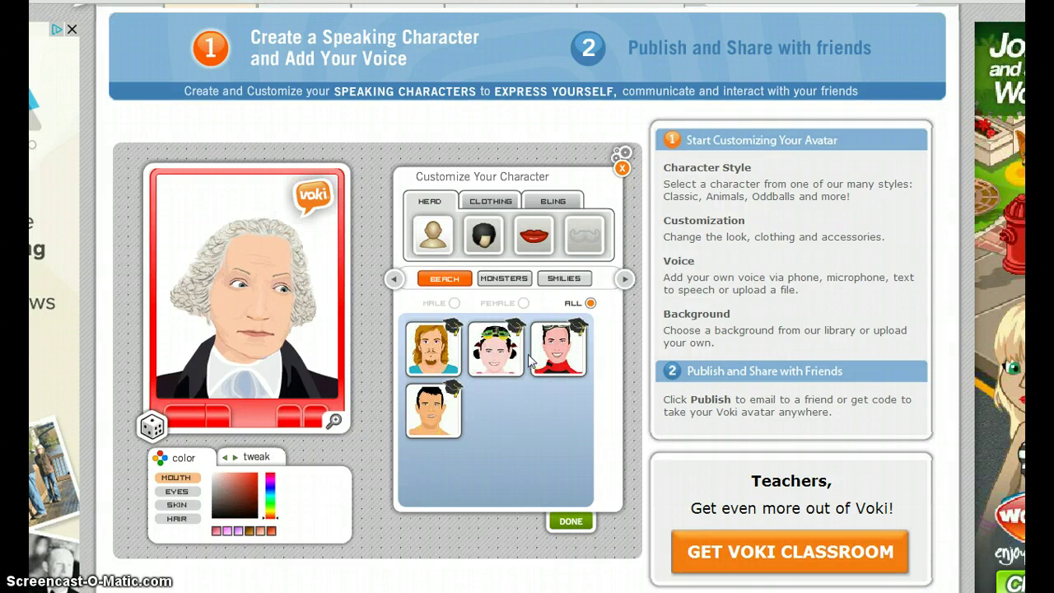
click(556, 356)
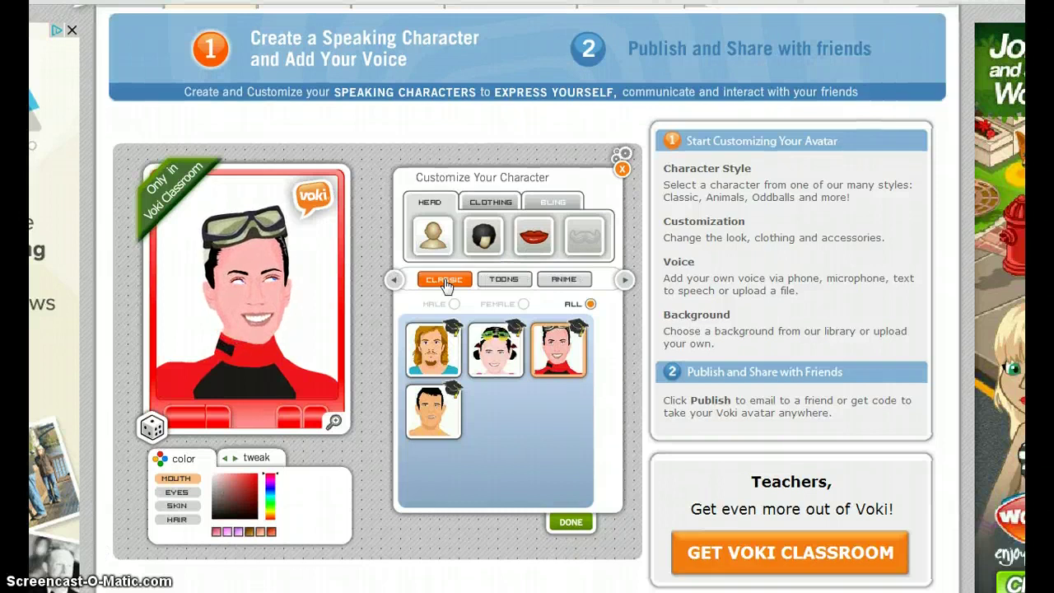
click(445, 281)
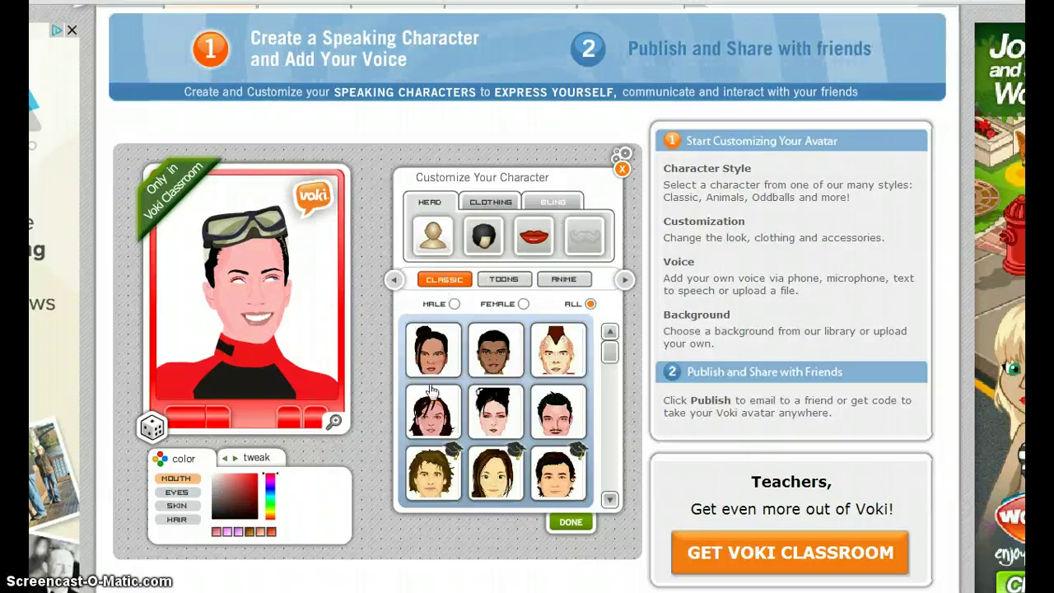
click(429, 415)
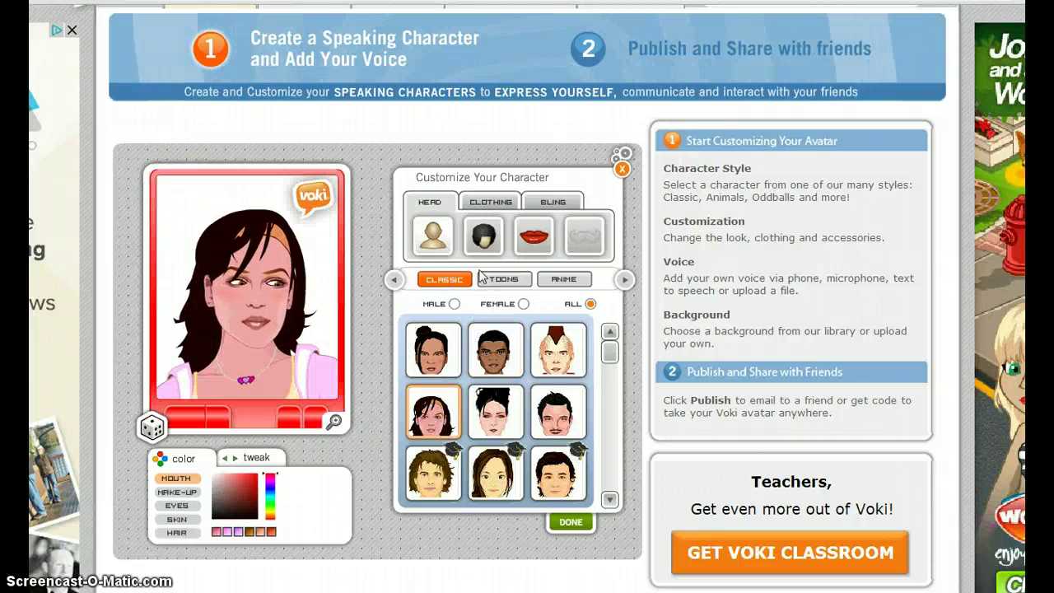
Step: Give the woman a brown hairstyle and a black jacket
click(483, 239)
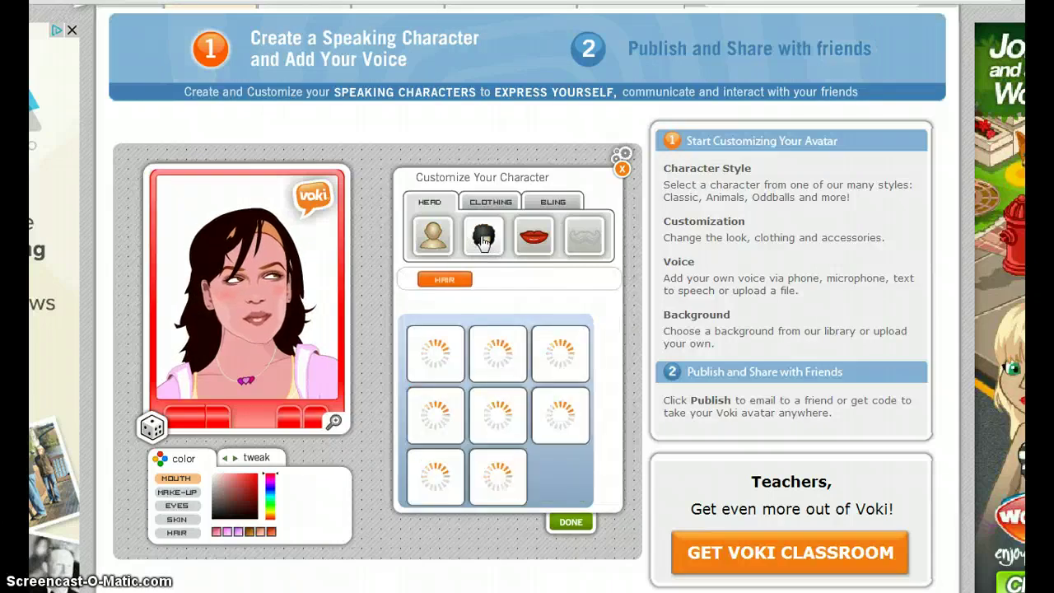
click(429, 471)
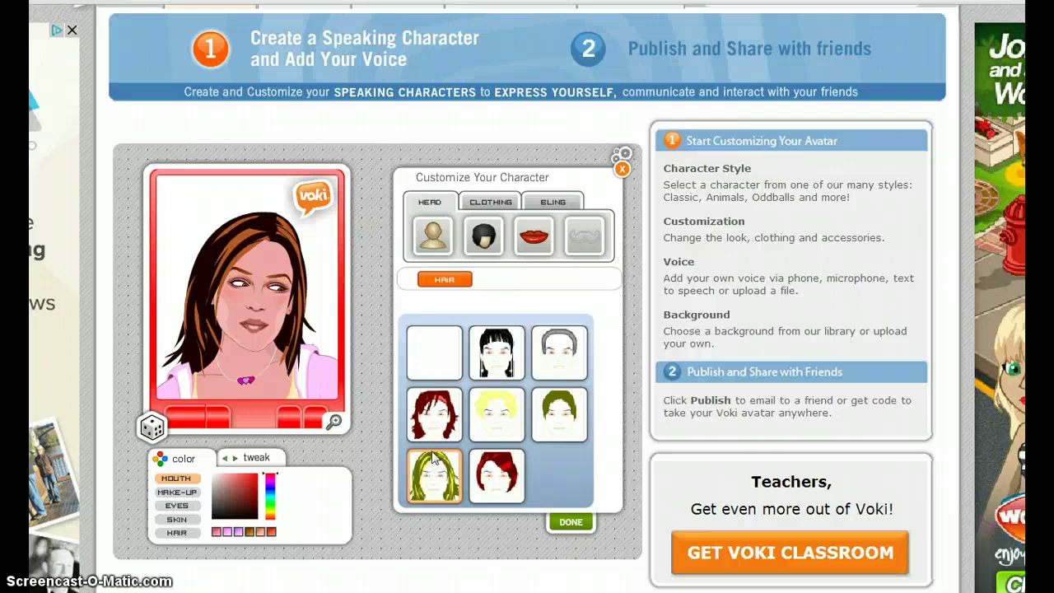
click(497, 205)
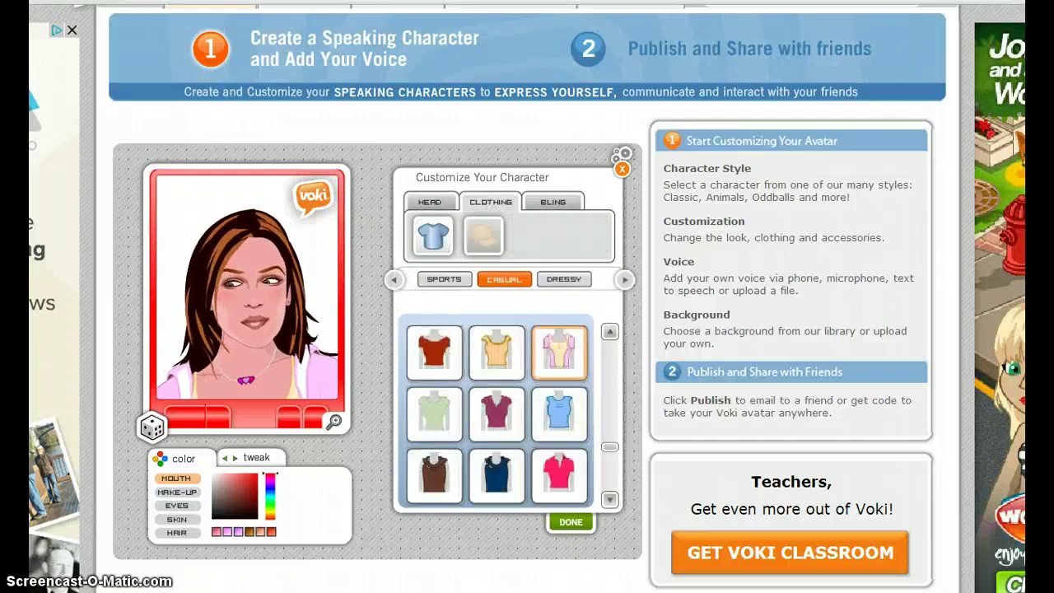
scroll(438, 415, up, 3)
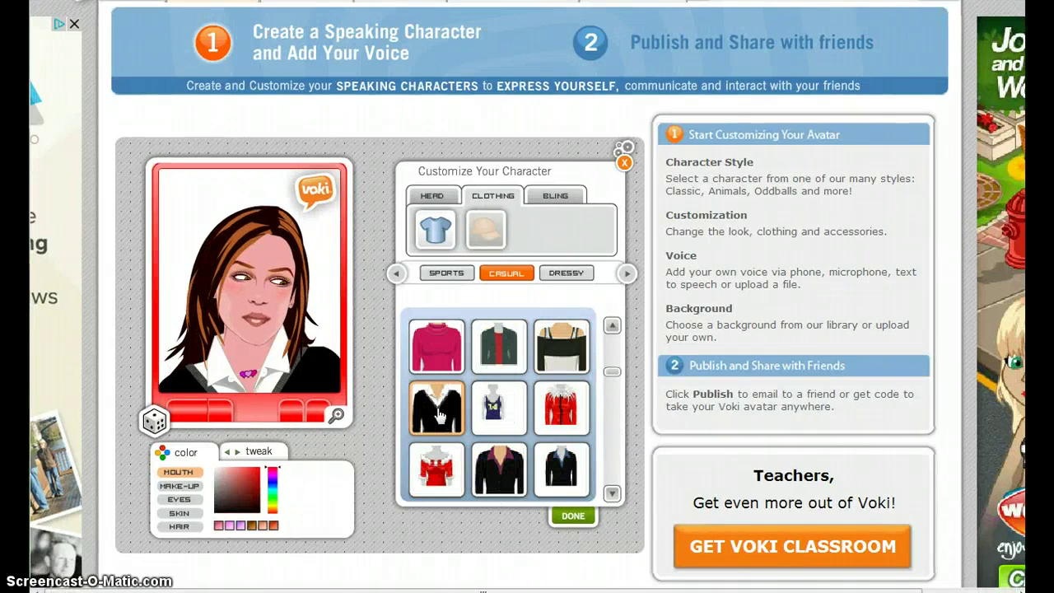
Step: Add thin-framed glasses and a dark pendant necklace from Bling
click(567, 197)
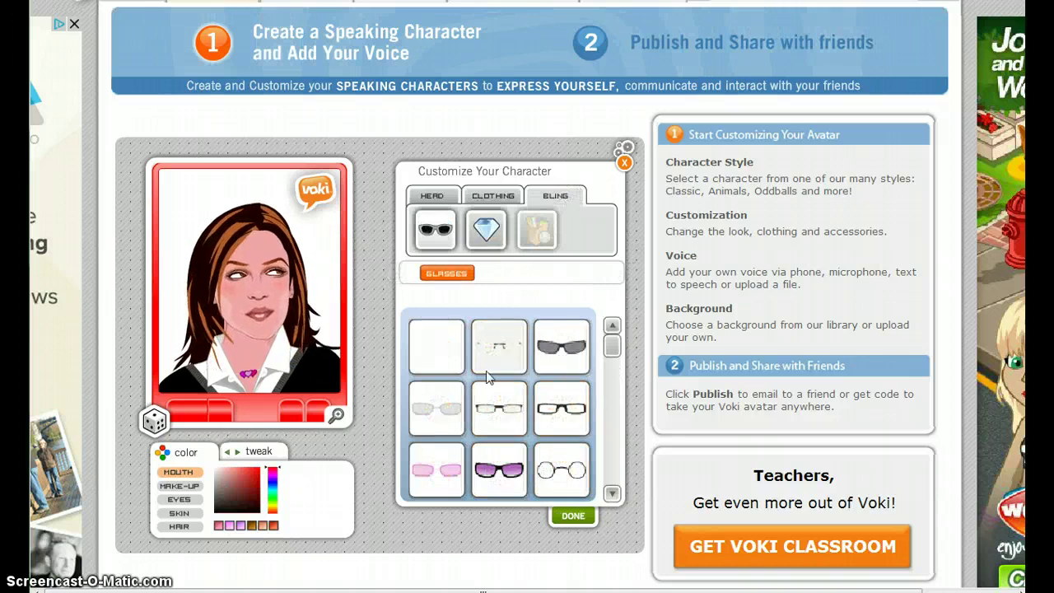
click(505, 426)
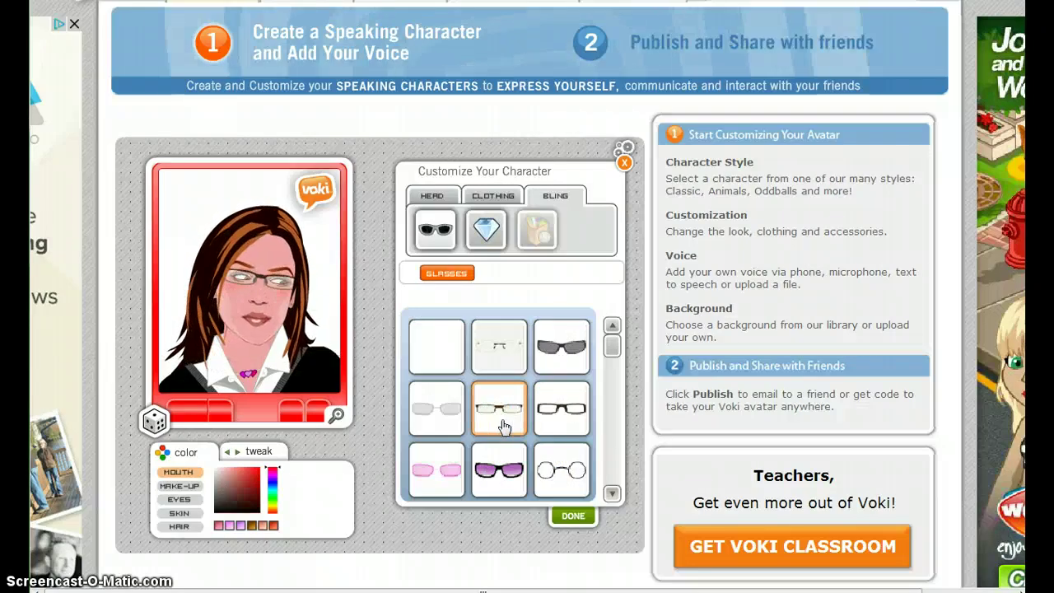
click(486, 233)
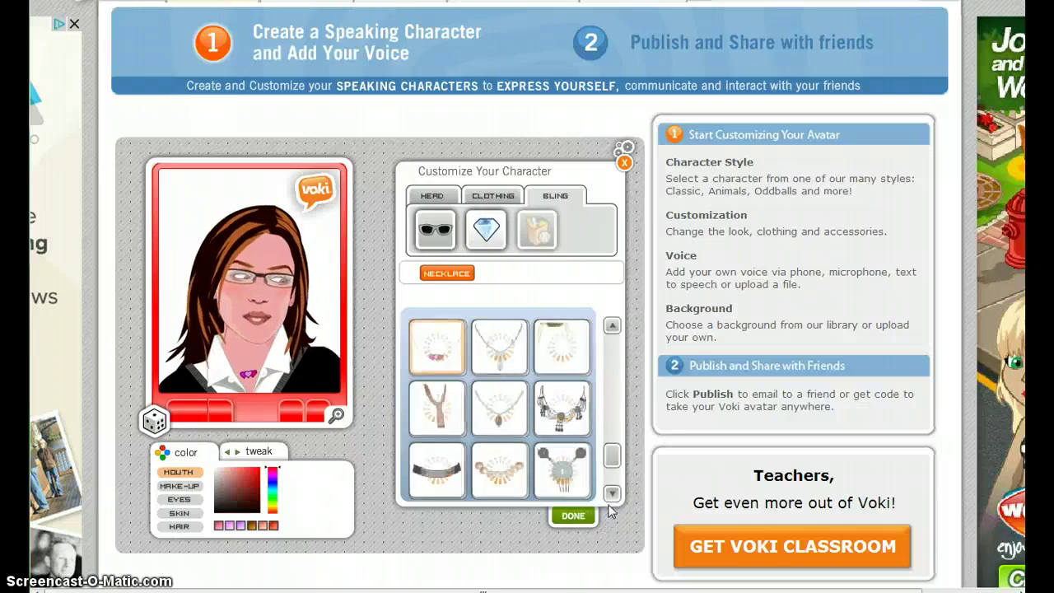
click(564, 476)
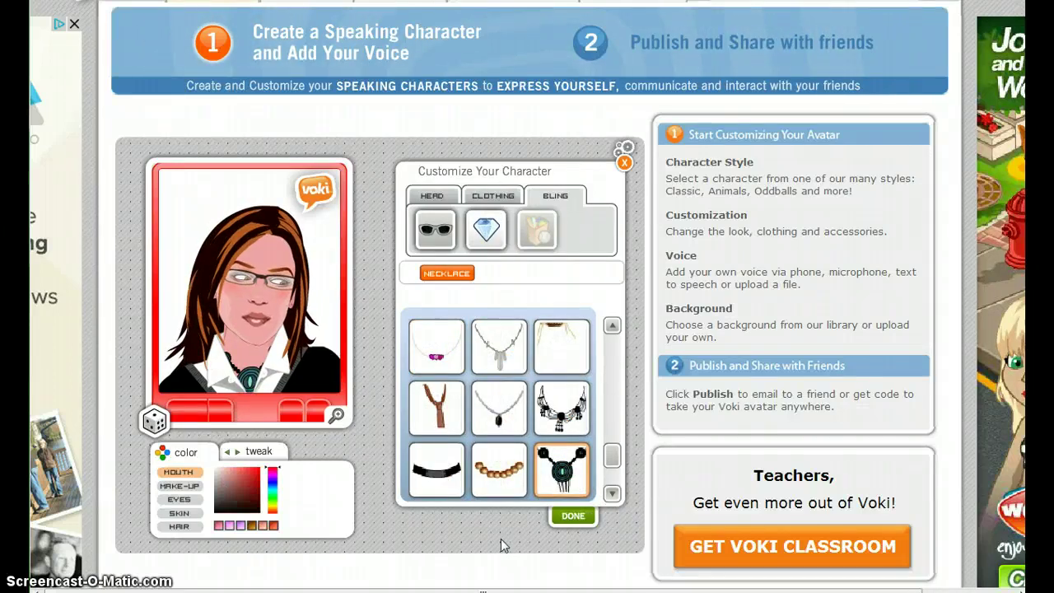
Step: Finish the character and set the indoor theatre-seats background
click(573, 517)
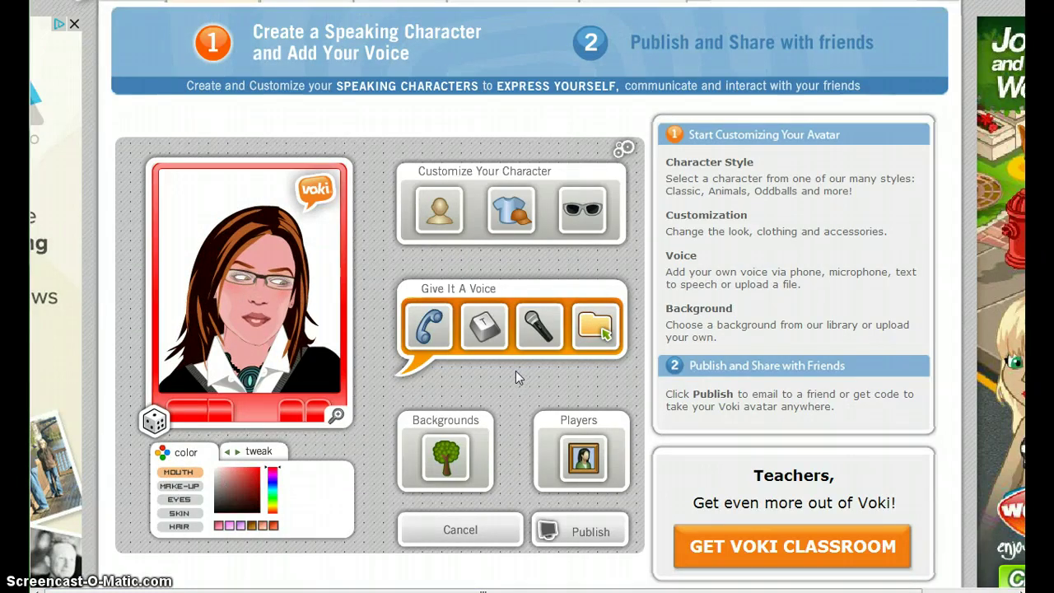
click(447, 463)
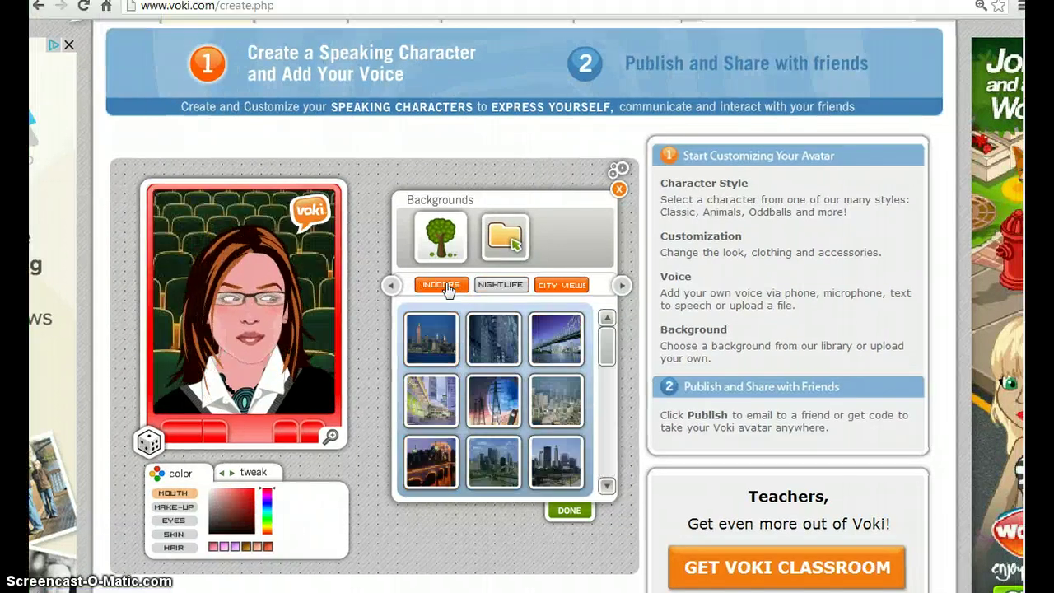
click(445, 286)
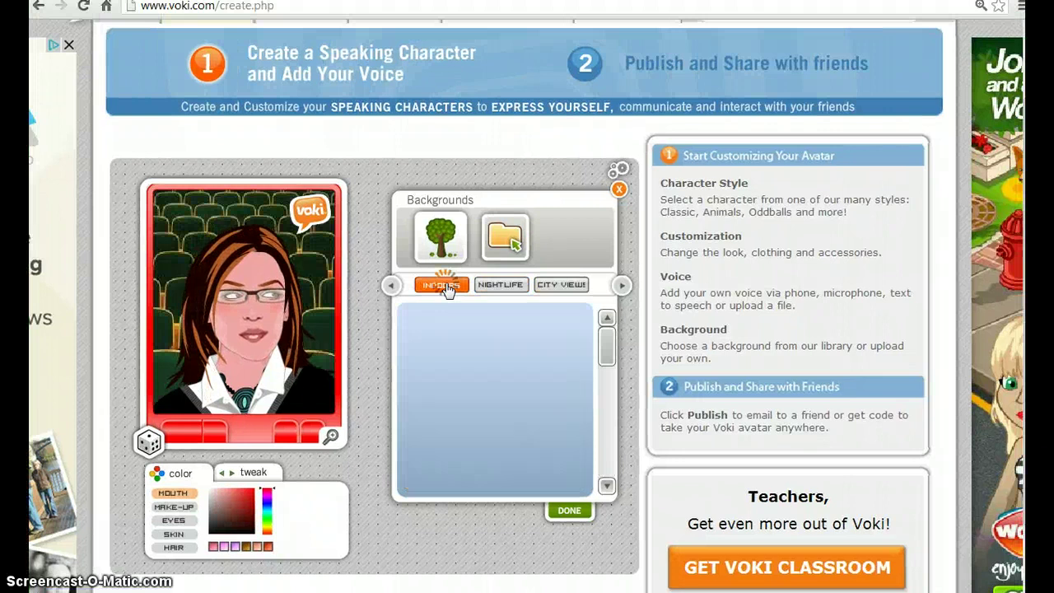
click(606, 487)
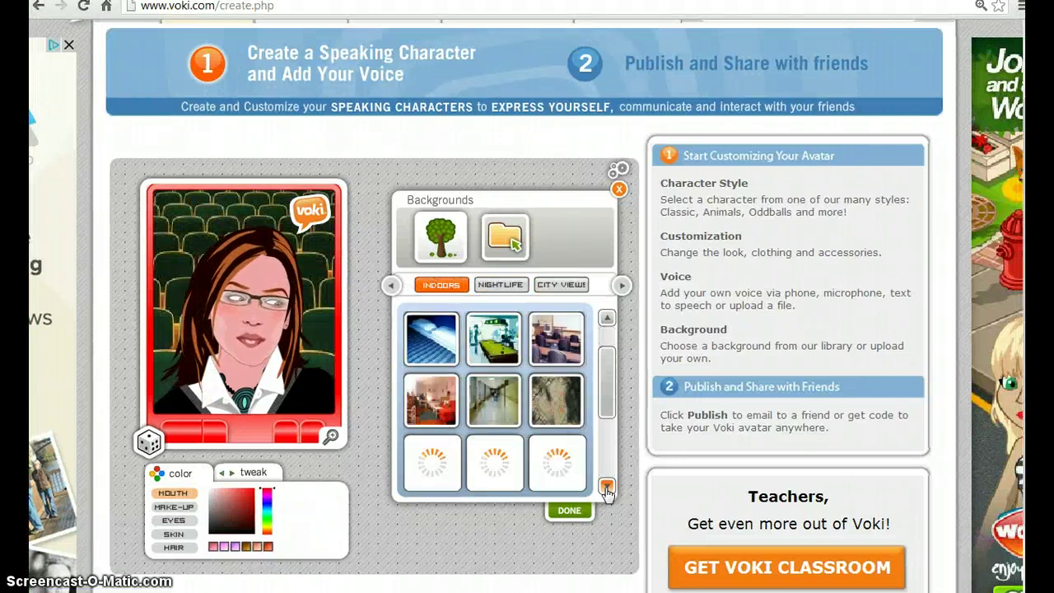
click(606, 487)
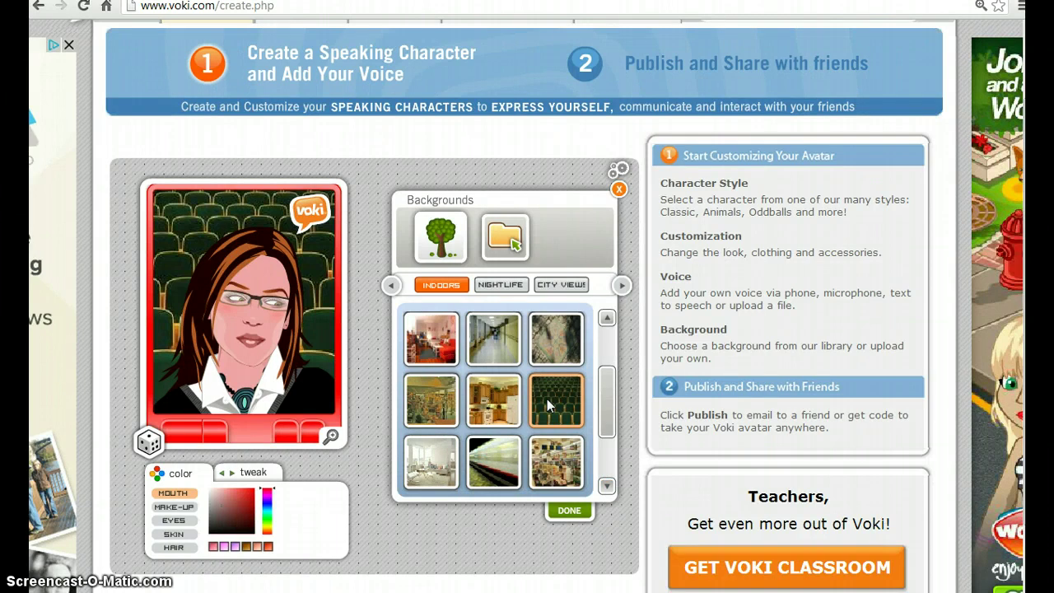
click(567, 517)
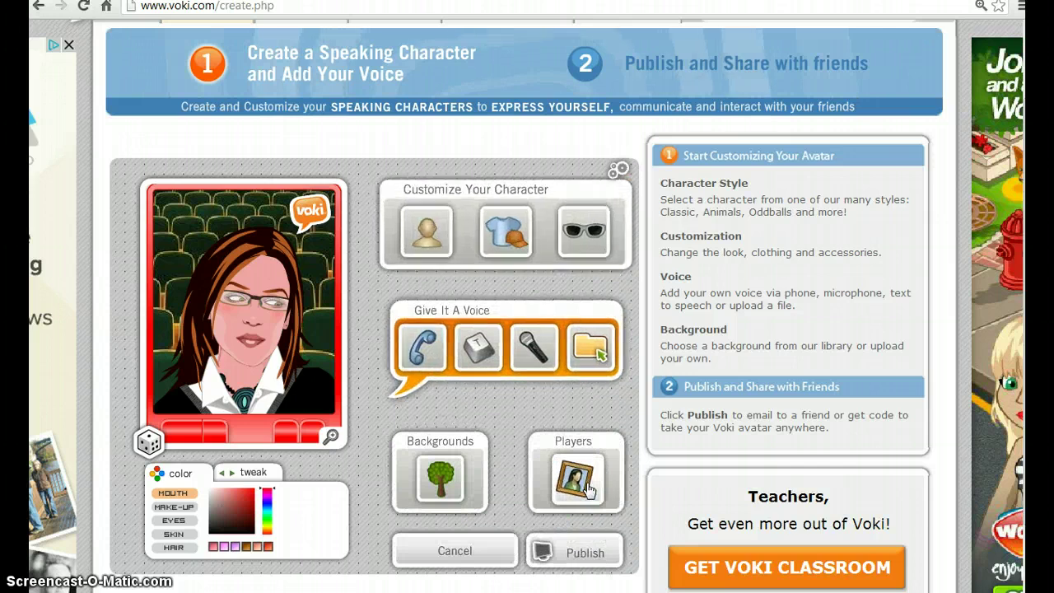
Step: Switch the avatar's player frame to the grey theme and confirm it
click(586, 486)
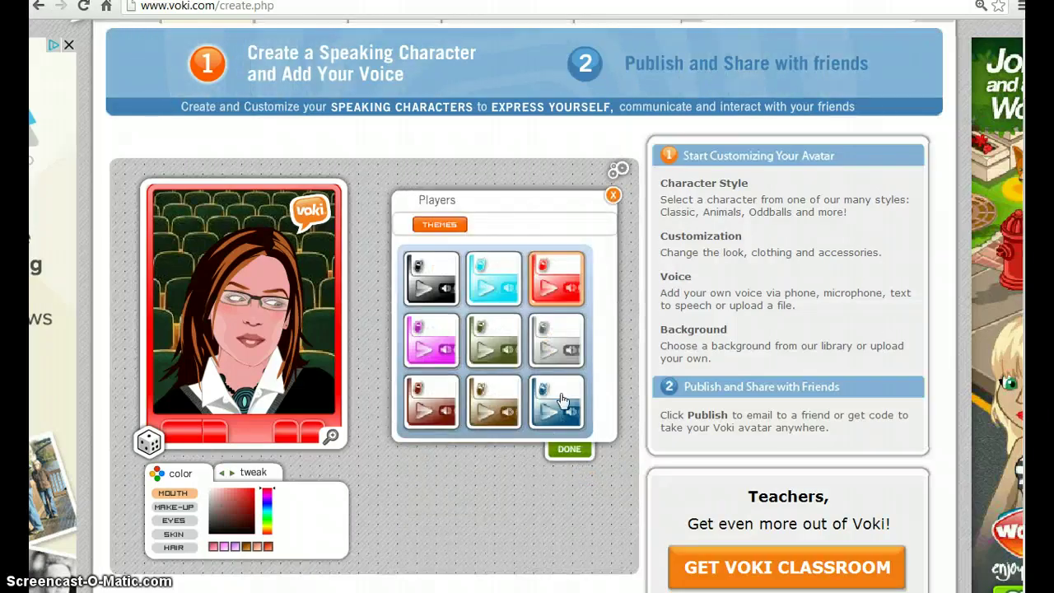
click(558, 342)
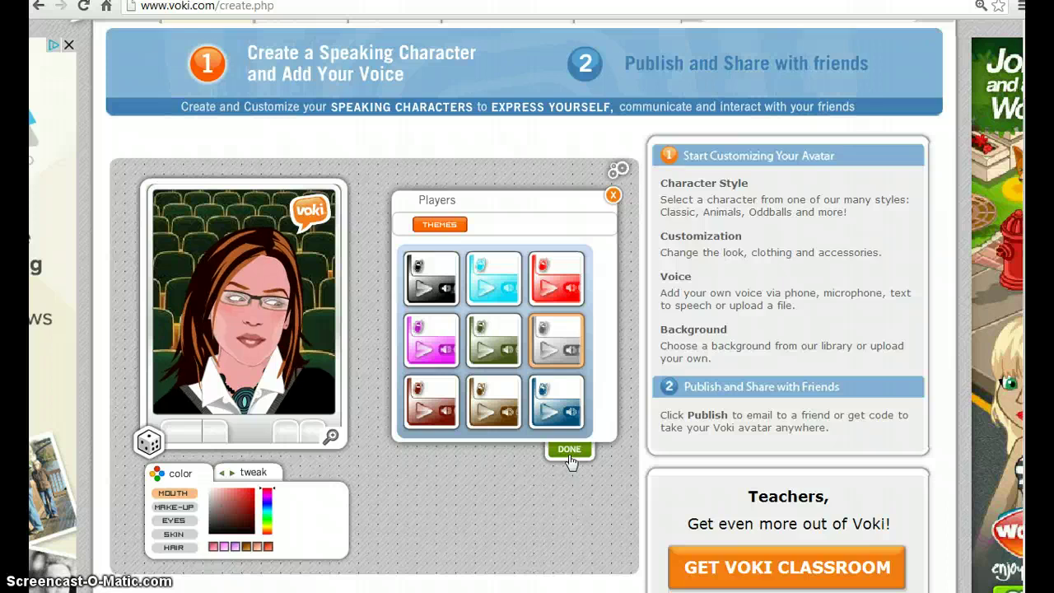
click(569, 450)
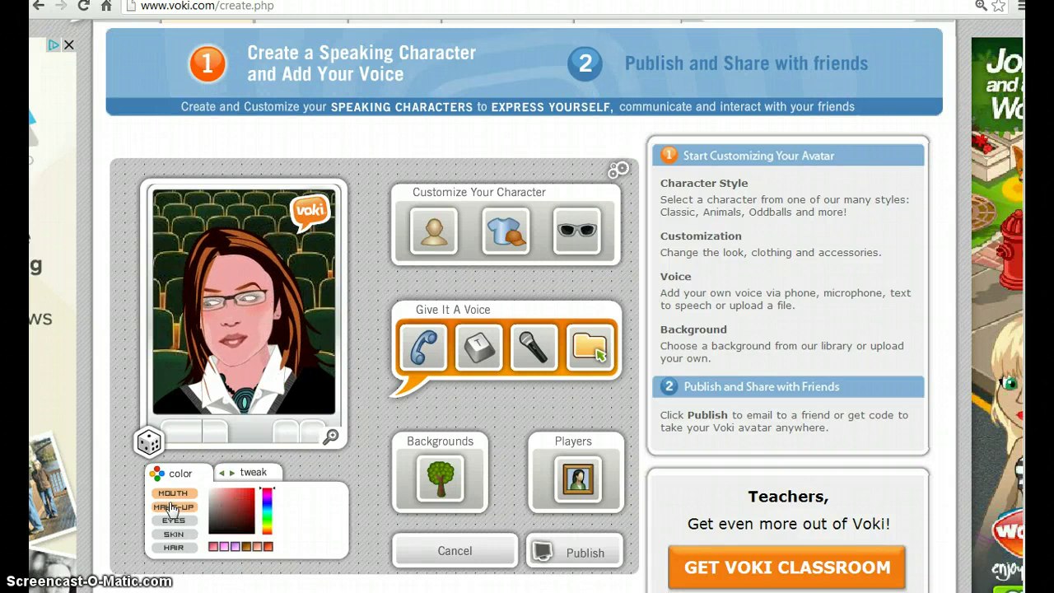
Step: Recolour the avatar's hair a darker brown and bring up the Tweak proportion sliders
click(178, 522)
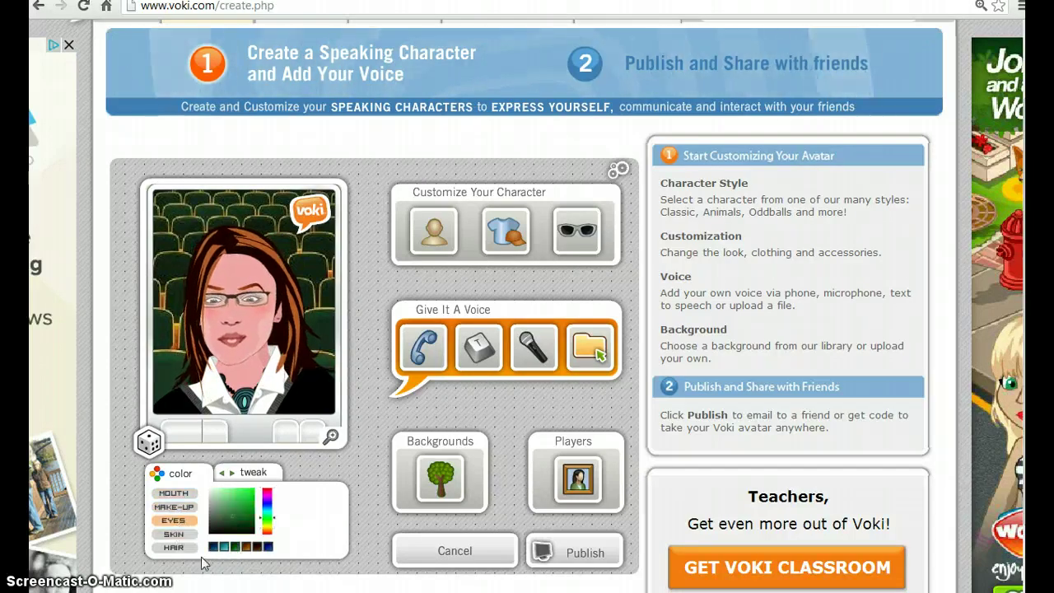
click(178, 547)
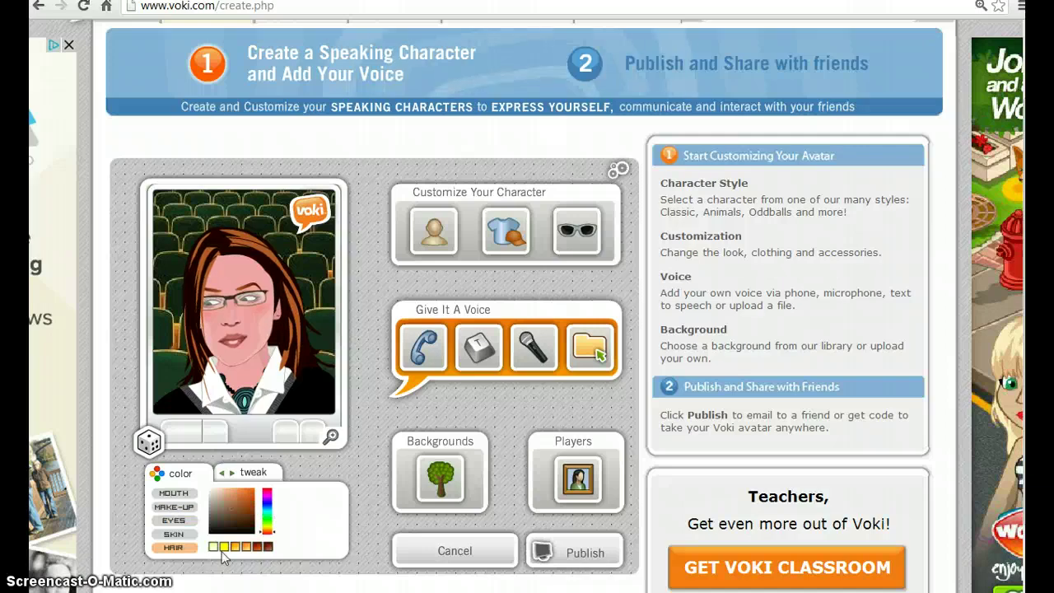
click(265, 548)
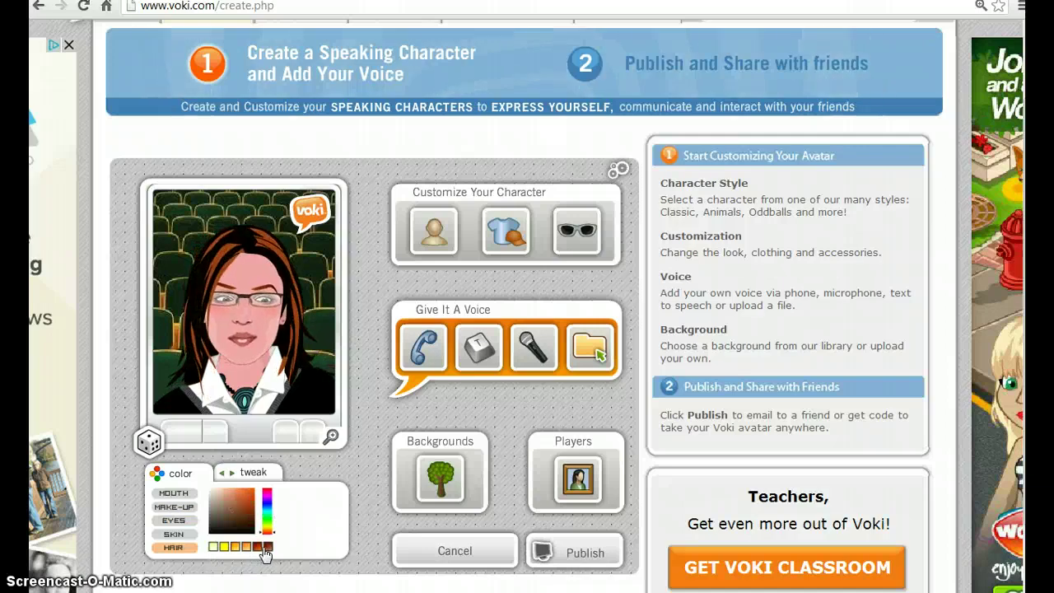
click(268, 481)
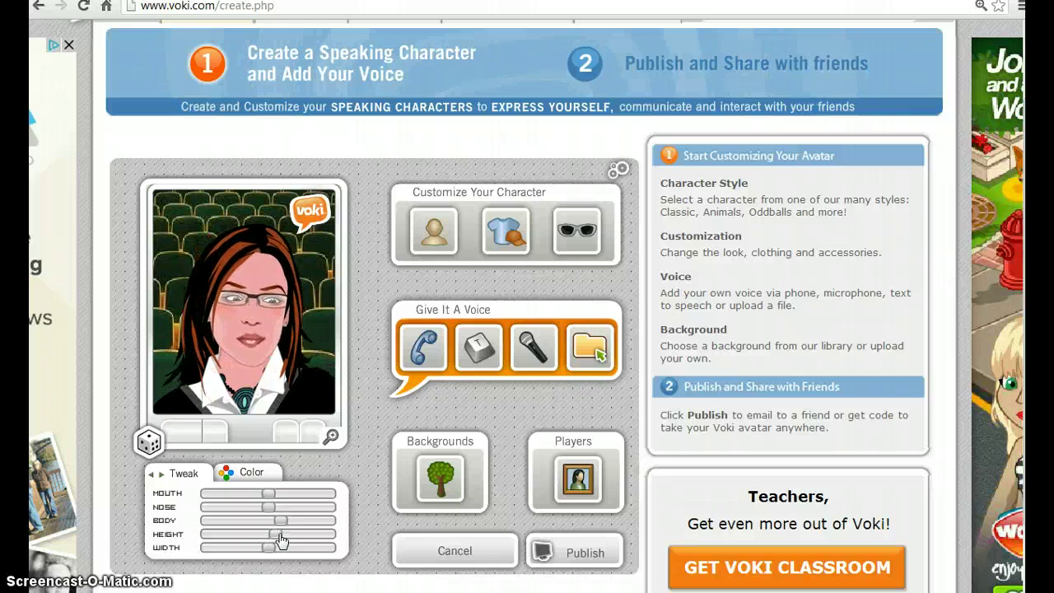
Step: Raise the HEIGHT slider, then zoom out, nudge her down and up, and zoom in on her face
drag(280, 539, 254, 508)
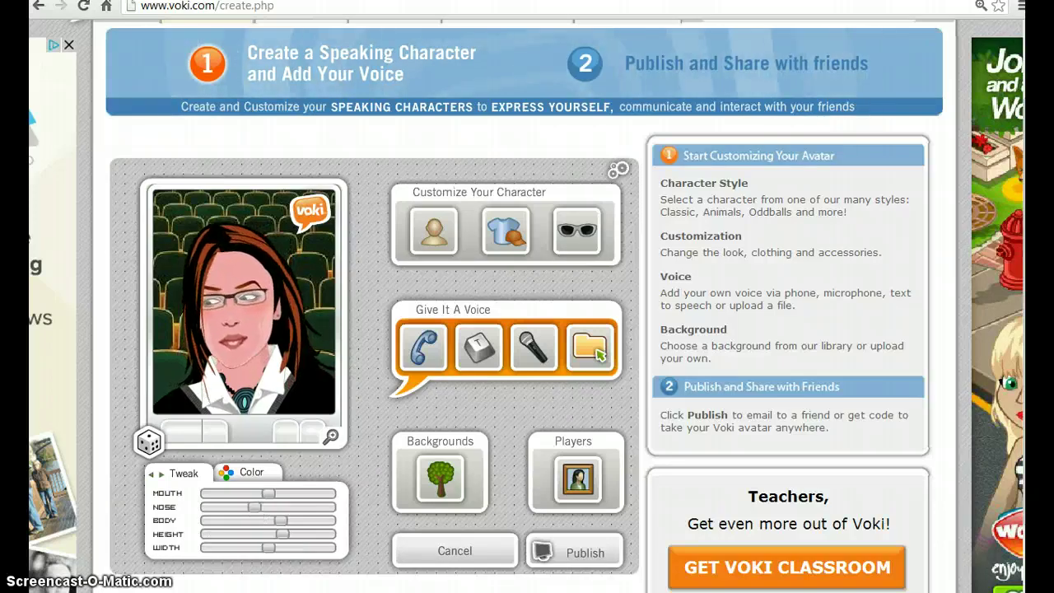
click(332, 443)
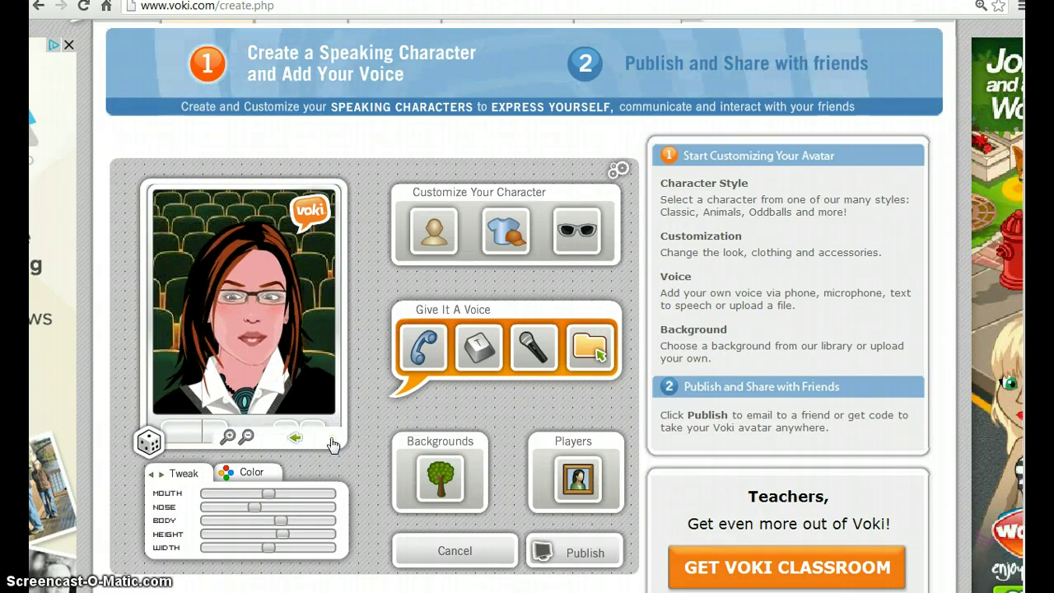
click(247, 442)
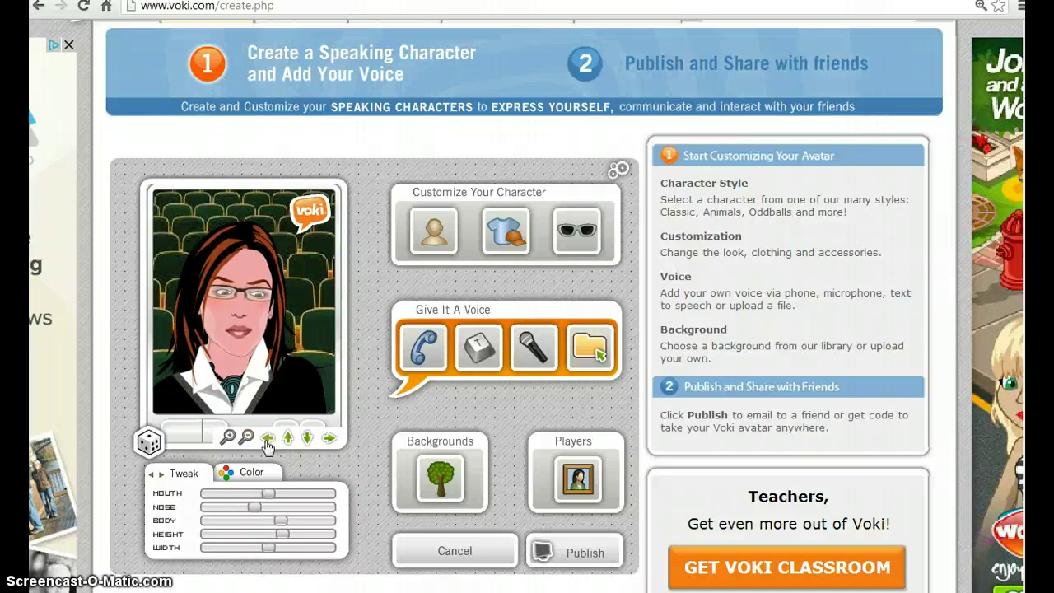
click(308, 439)
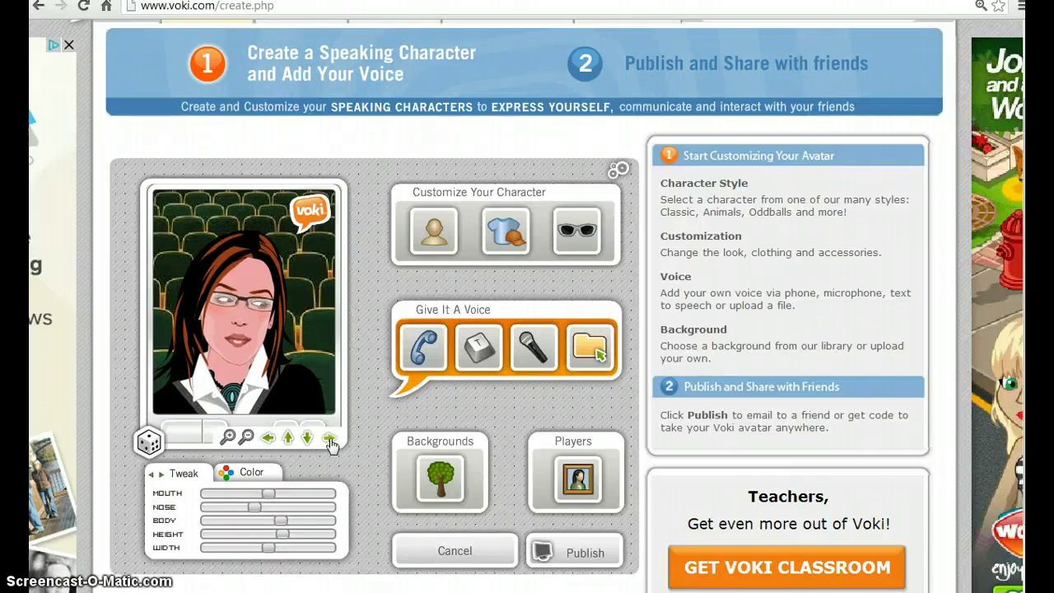
click(331, 440)
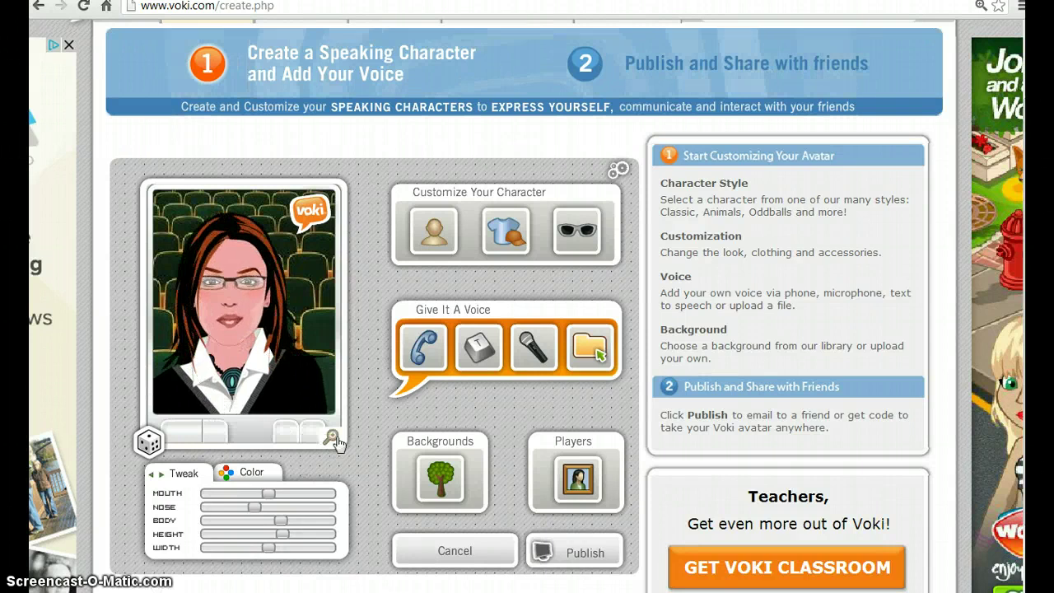
click(333, 441)
click(230, 438)
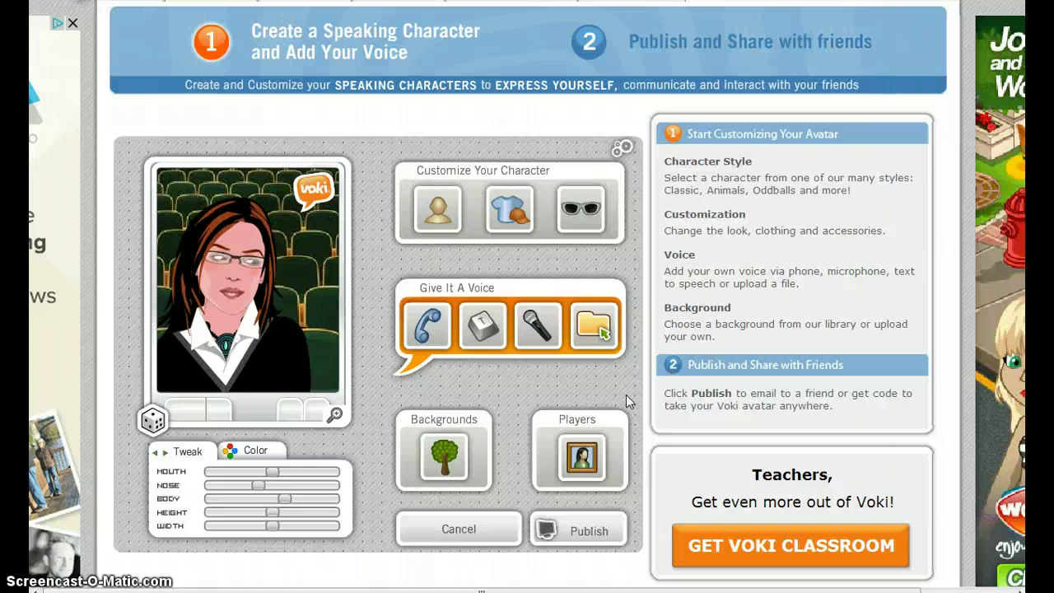
Step: Upload voki.mp3 as the avatar's voice, preview and stop it, then confirm
click(605, 332)
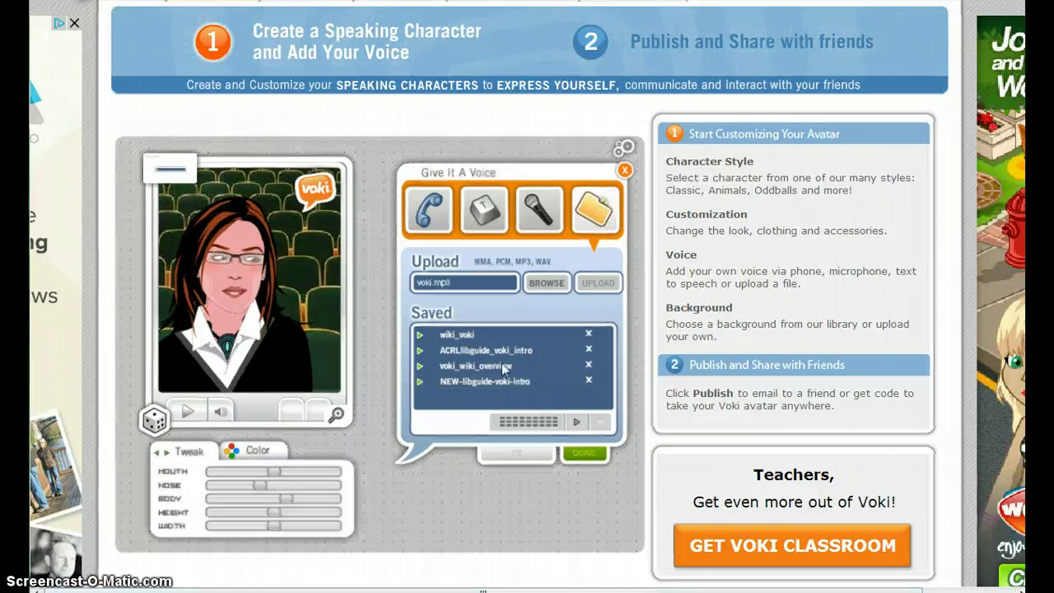
click(597, 283)
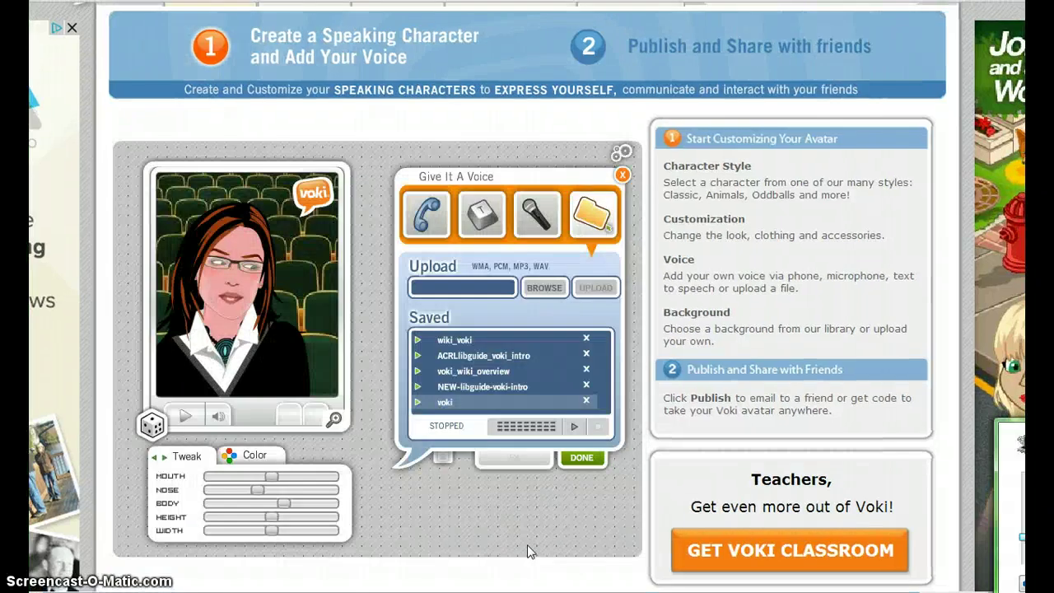
click(580, 454)
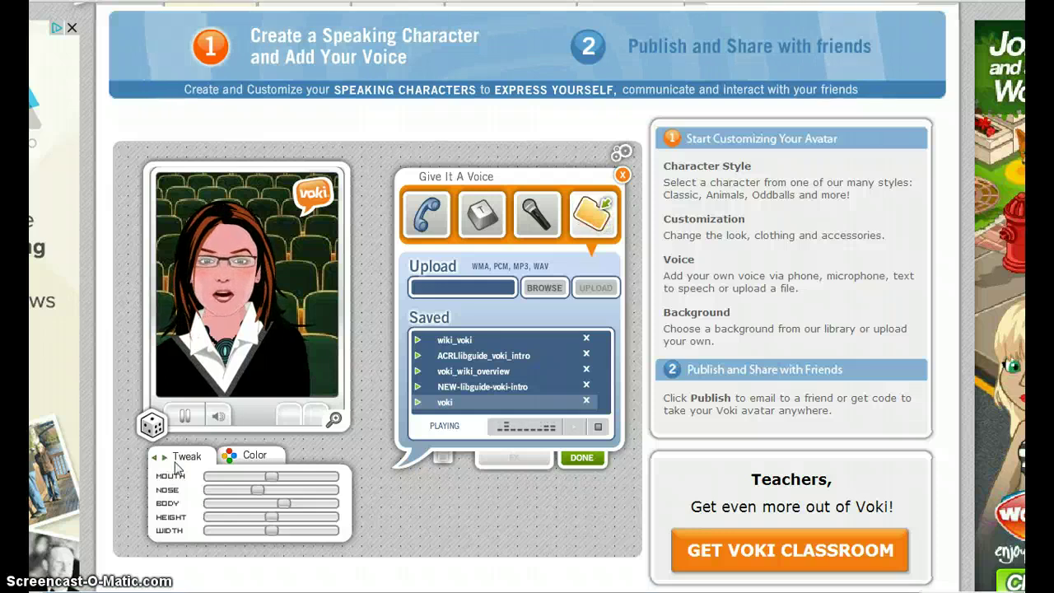
click(184, 418)
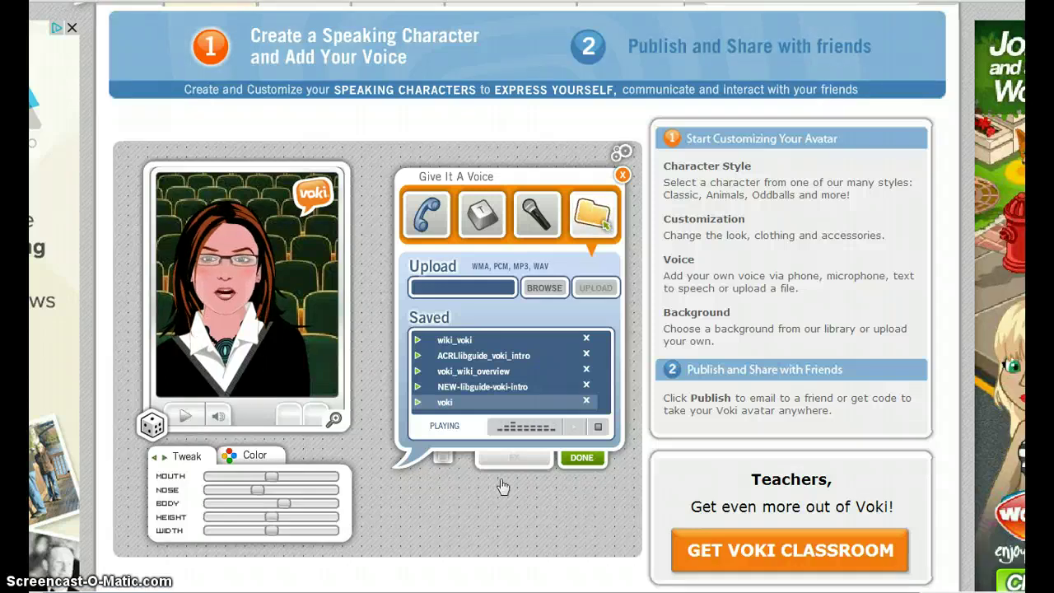
click(581, 460)
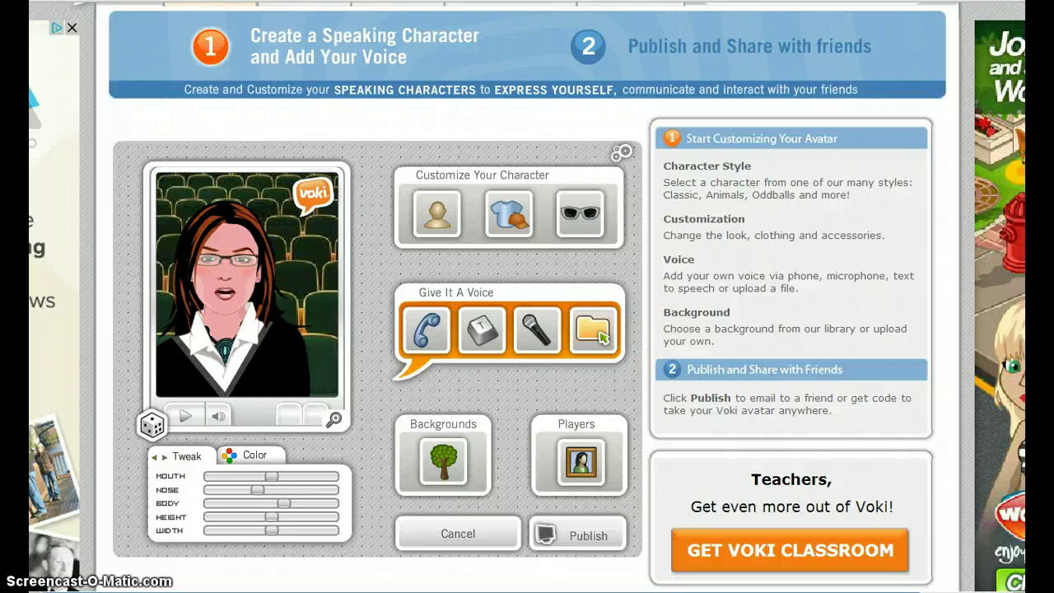
Step: Turn on 'Play audio automatically when Voki loads' in the scene settings
click(623, 153)
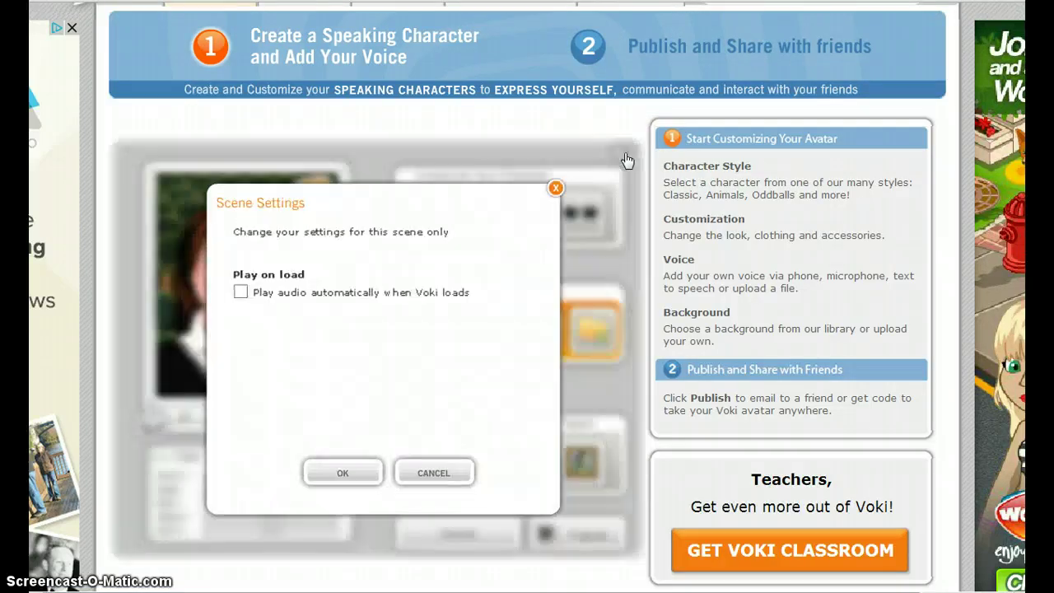
click(242, 293)
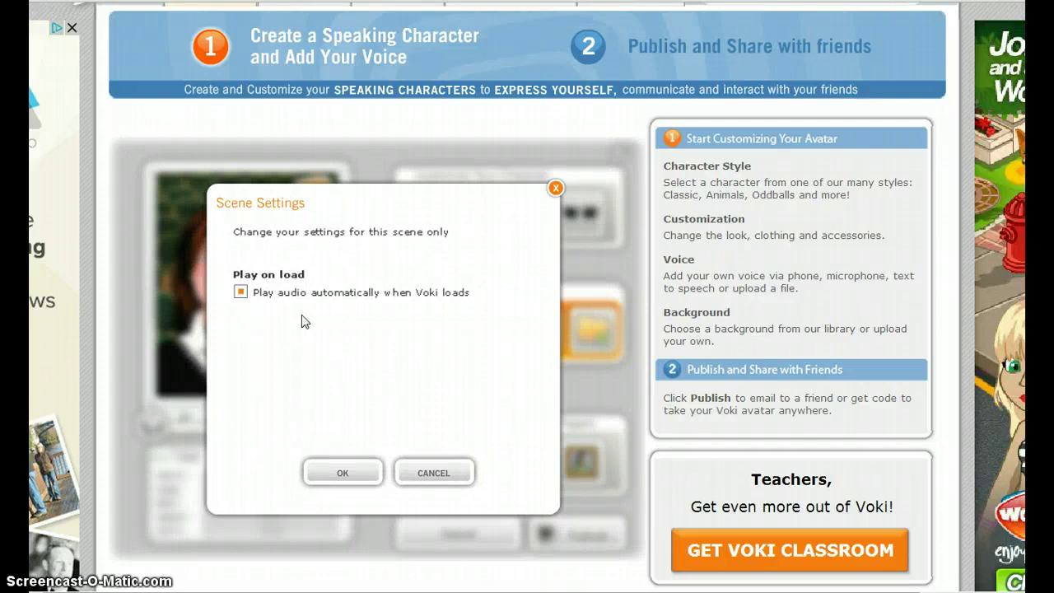
click(350, 475)
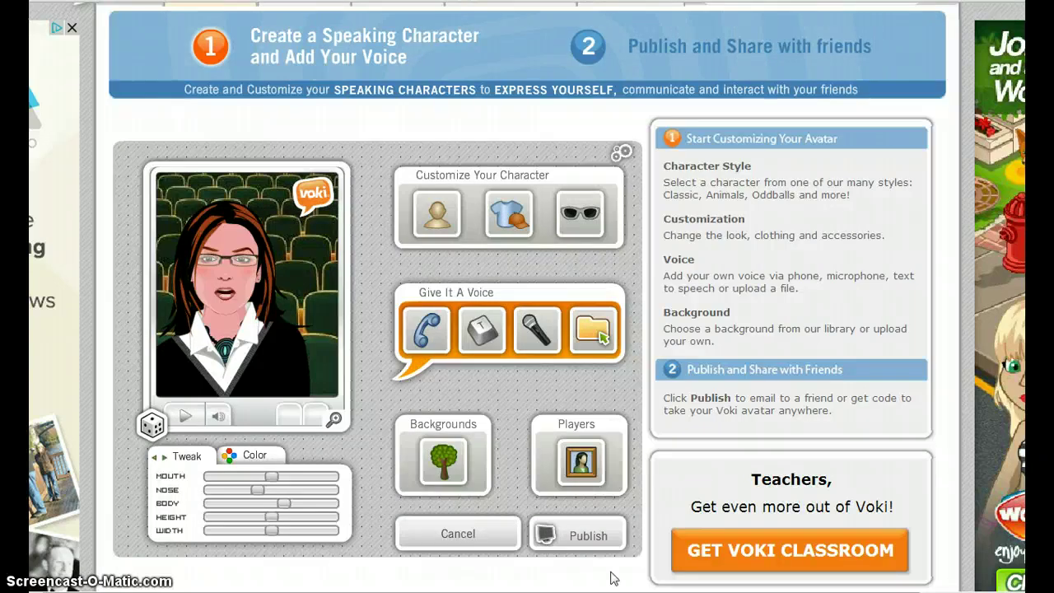
Step: Publish the scene titled 'Voki & Pinterest' and close the saved confirmation
click(573, 538)
text(Voki & Pinterest)
click(347, 359)
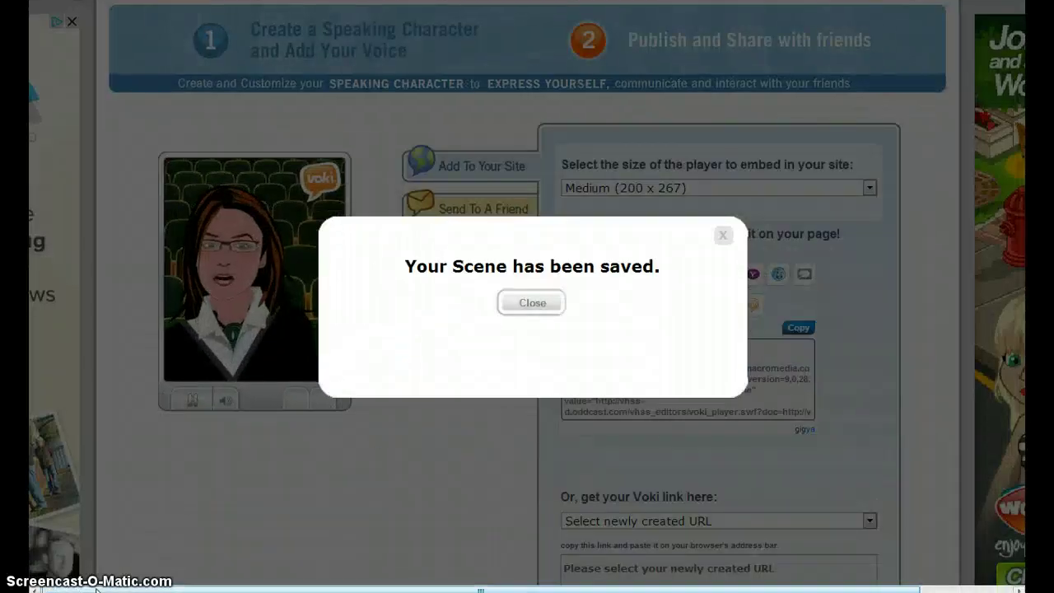
click(531, 303)
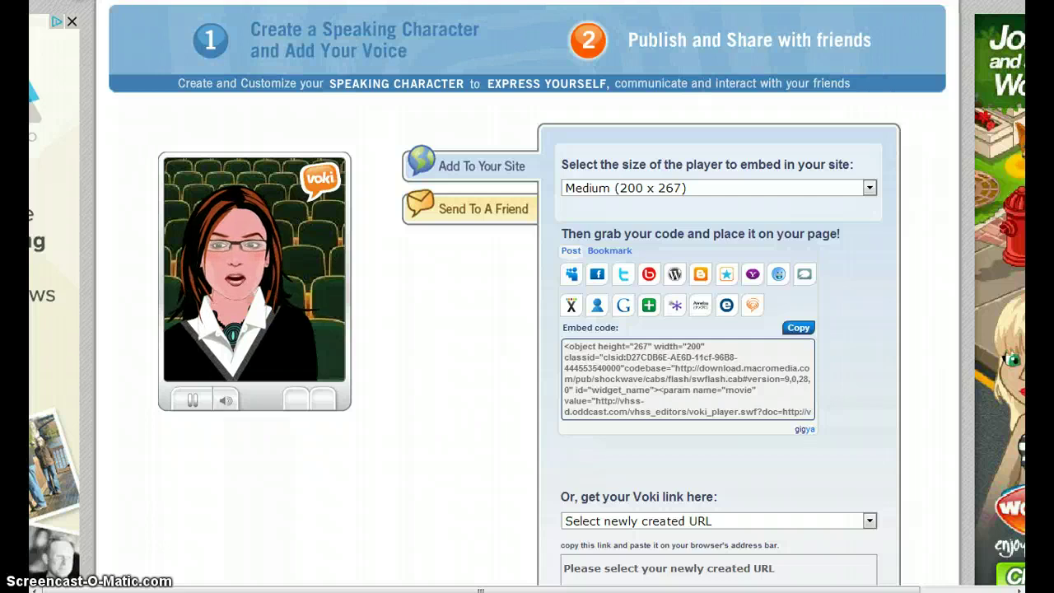
Step: Set the Voki player size to Large (300 x 400)
scroll(212, 467, down, 2)
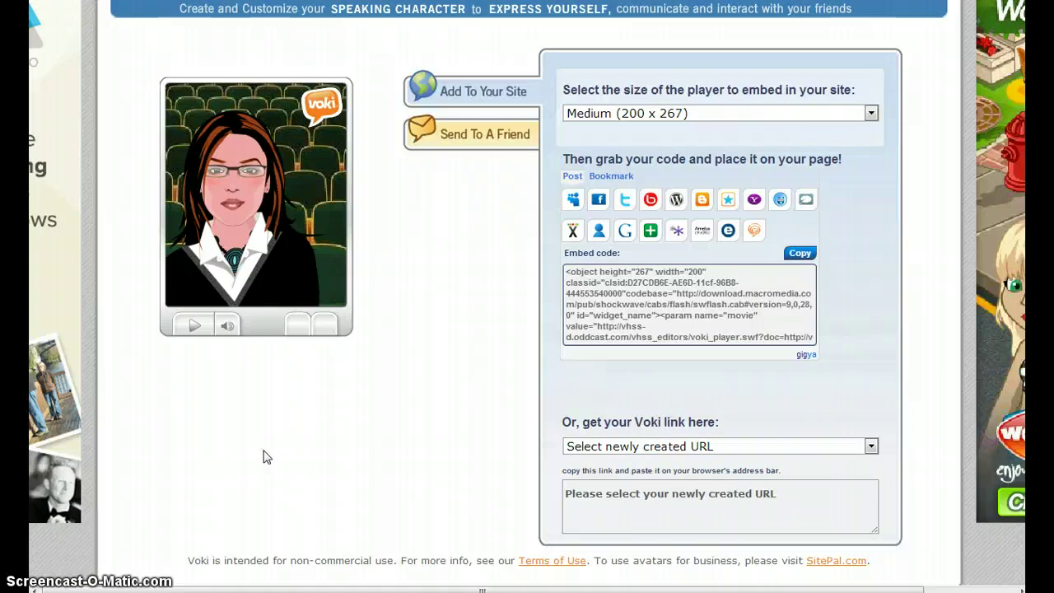
click(793, 118)
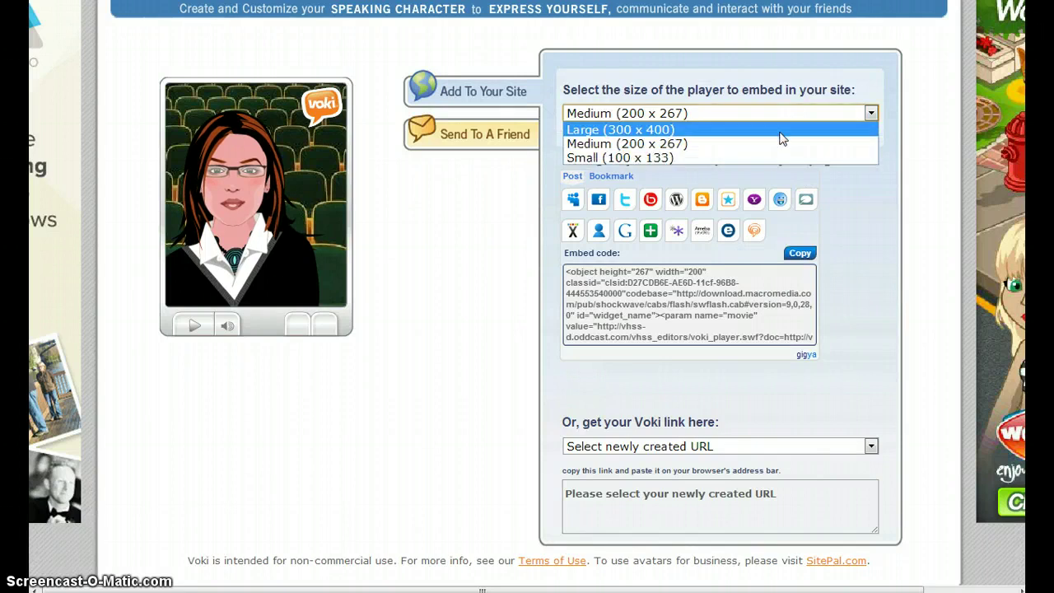
click(782, 132)
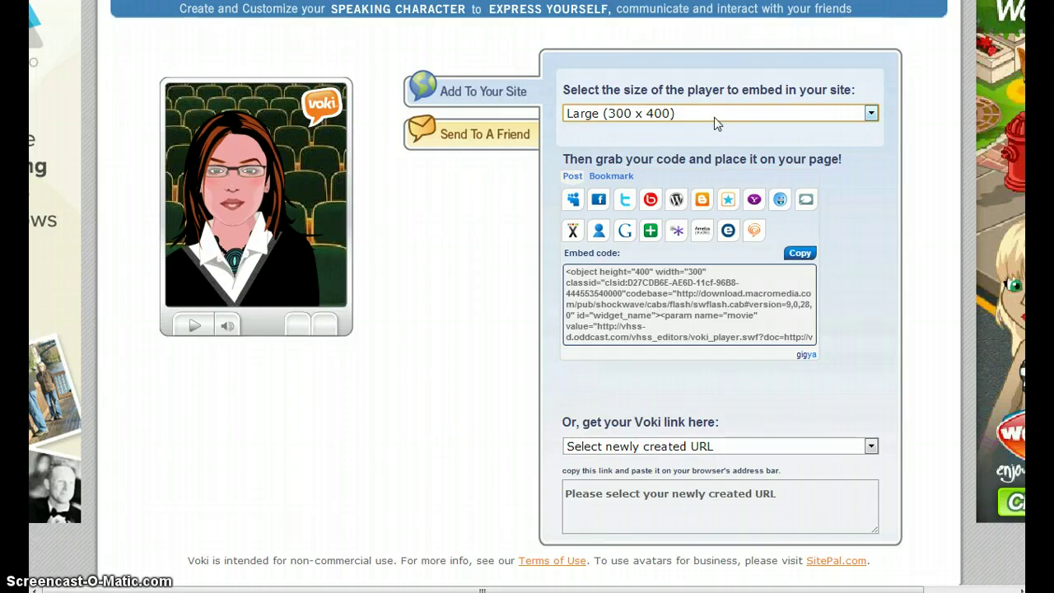
Step: Choose the Standard Voki link and select its whole pickup URL for copying
click(760, 449)
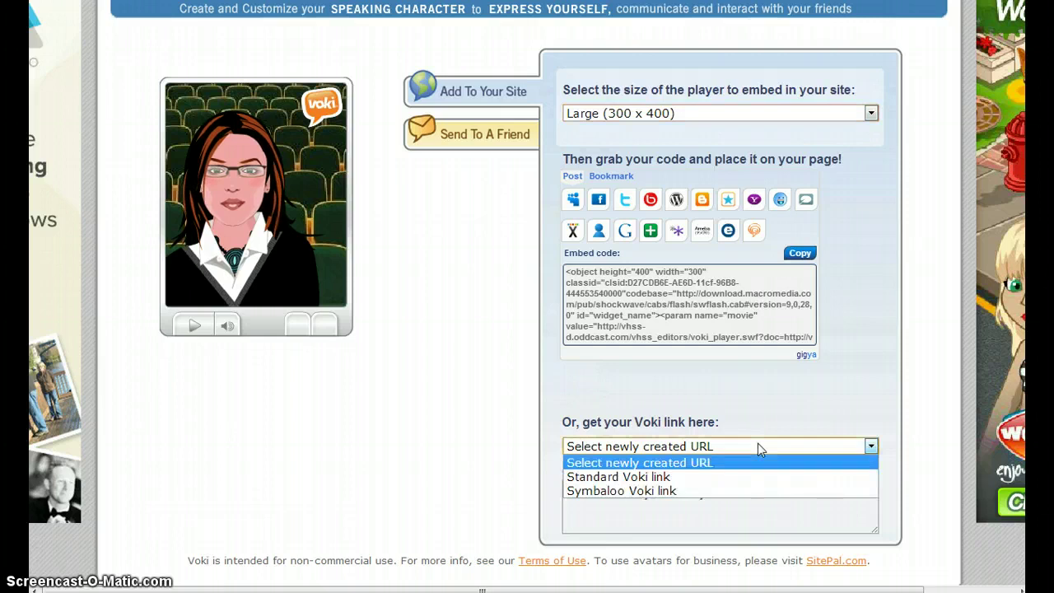
click(747, 478)
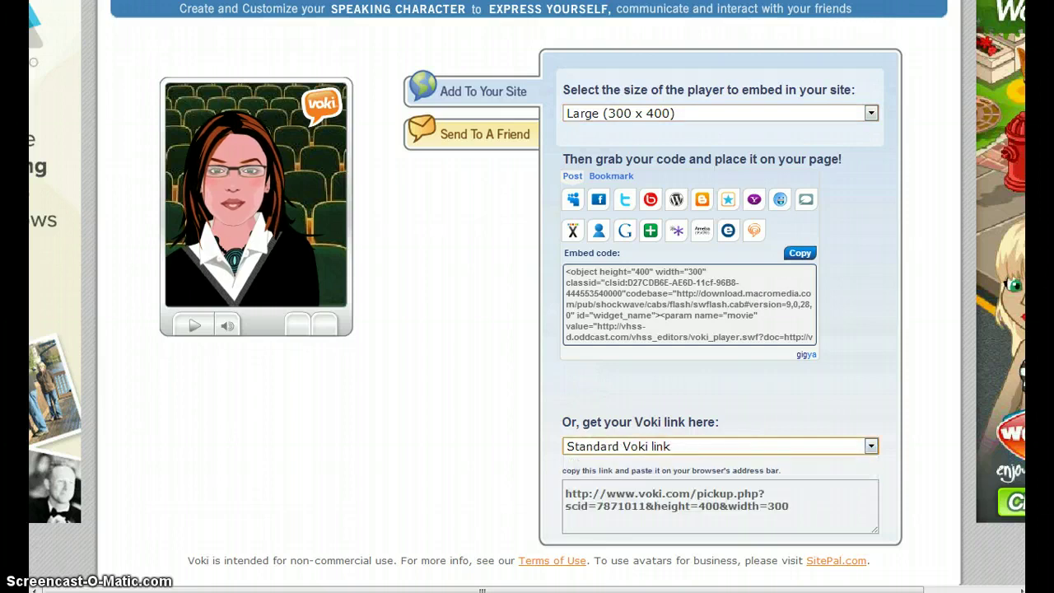
click(675, 500)
key(ctrl+c)
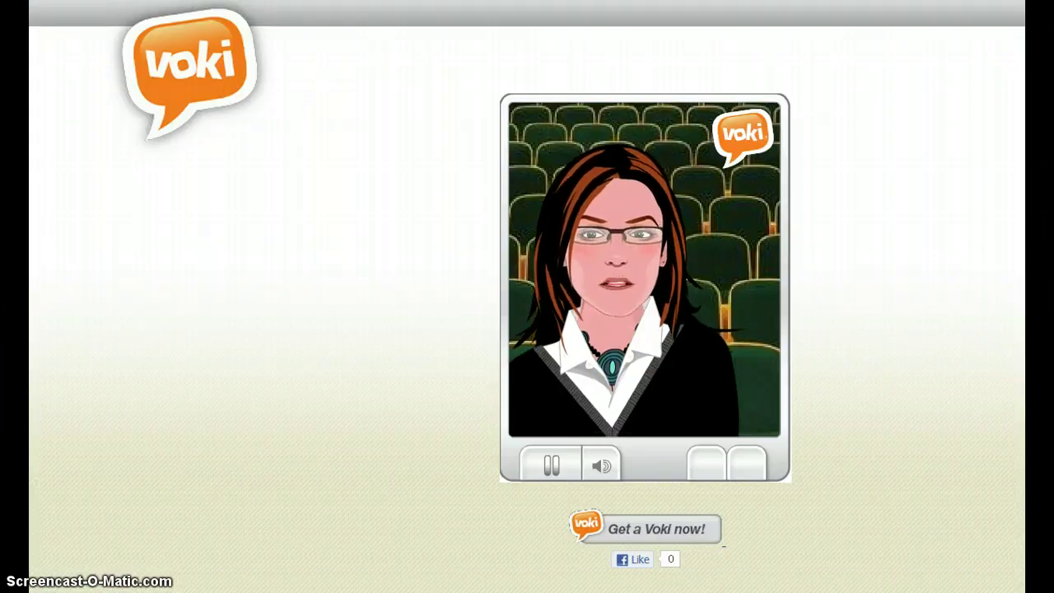
Step: Pause the published avatar so it stops speaking
click(550, 465)
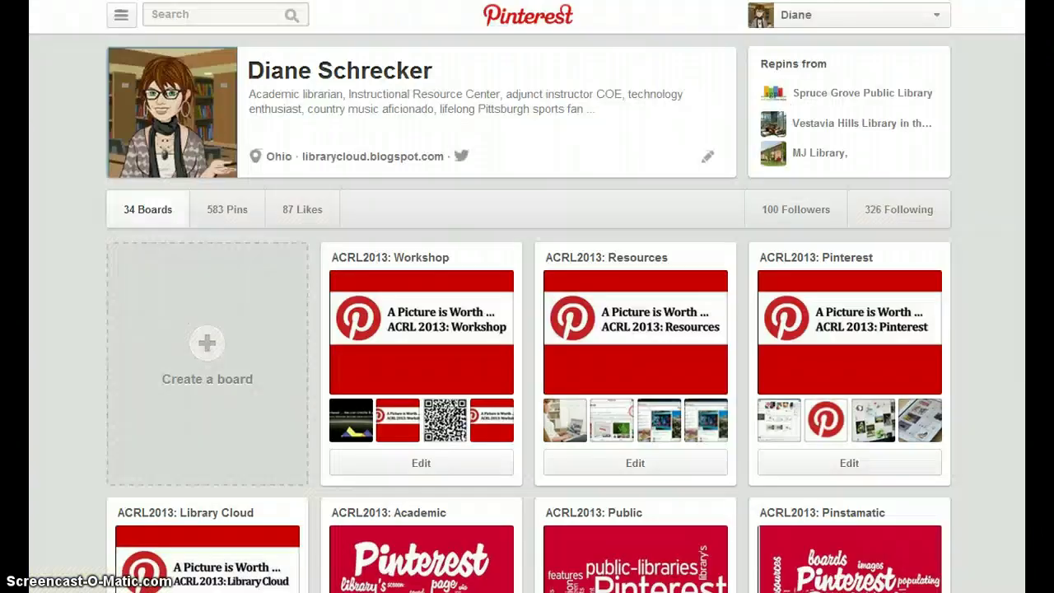
Step: Pin the uploaded brunette avatar screenshot with its description to the ACRL2013: Voki board
scroll(547, 494, down, 5)
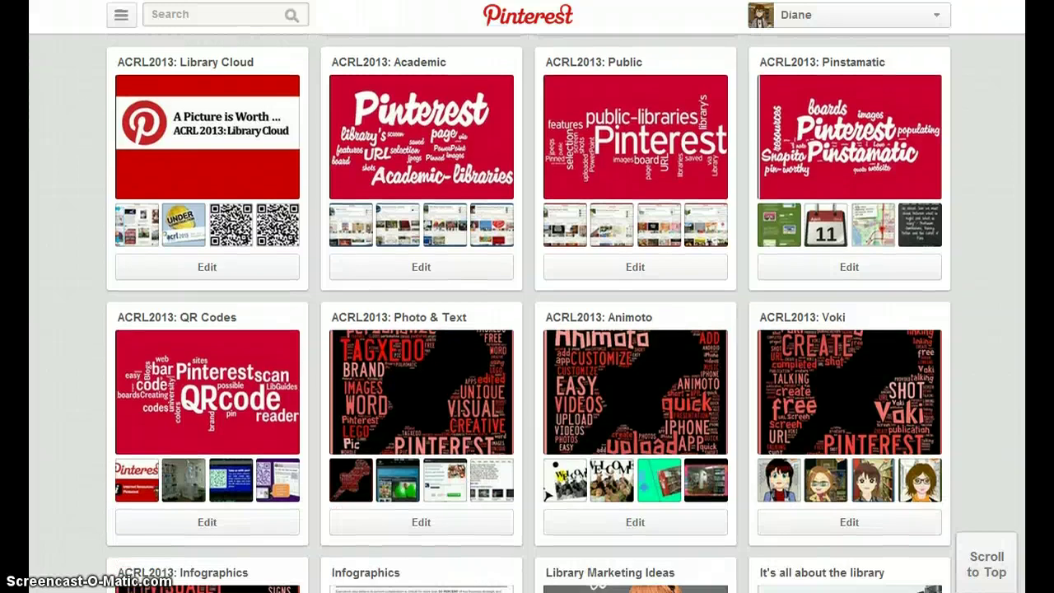
click(812, 320)
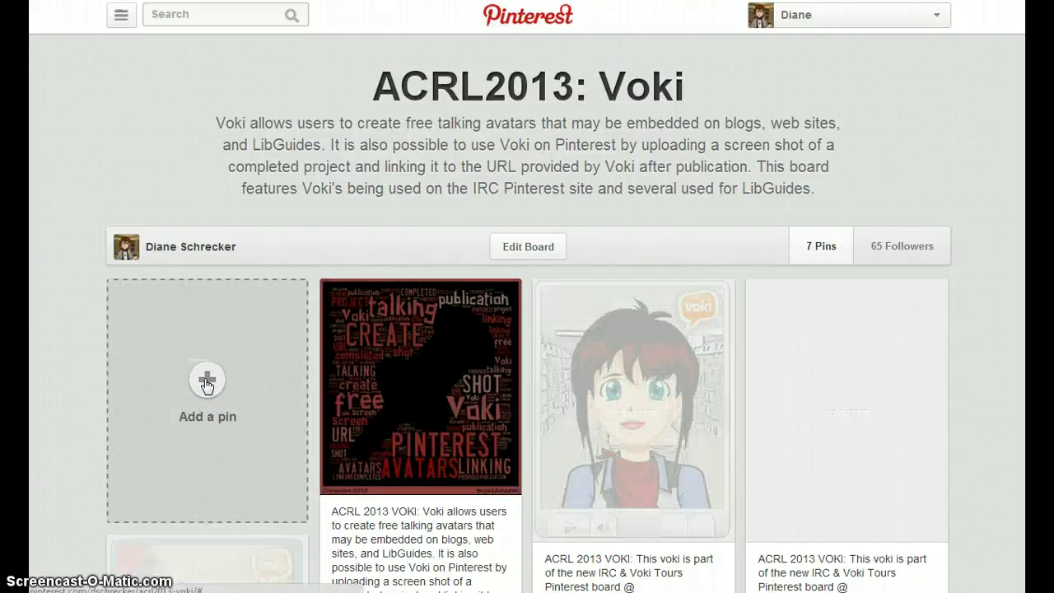
click(207, 381)
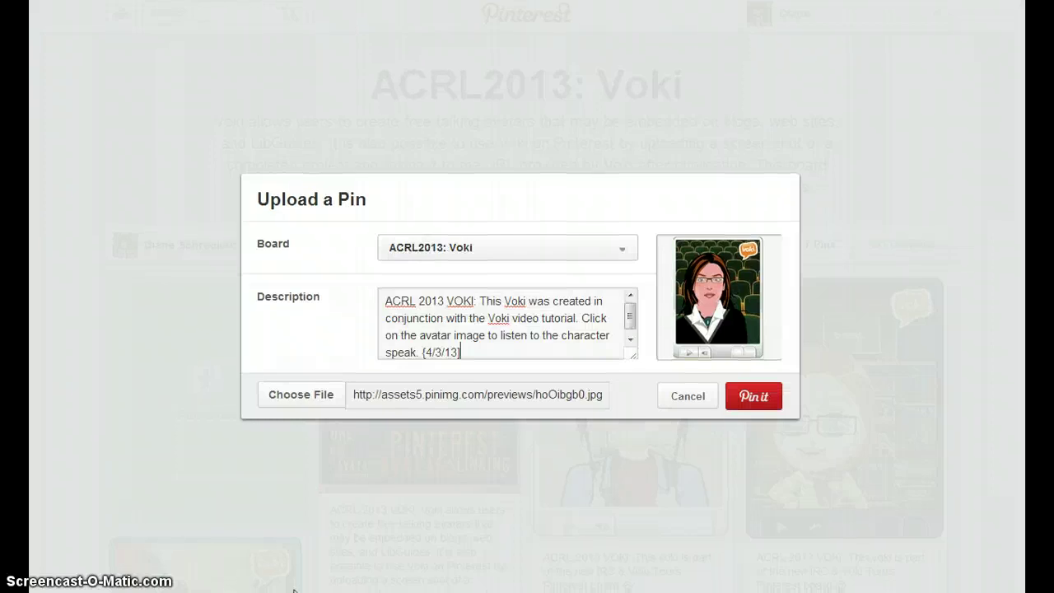
click(748, 398)
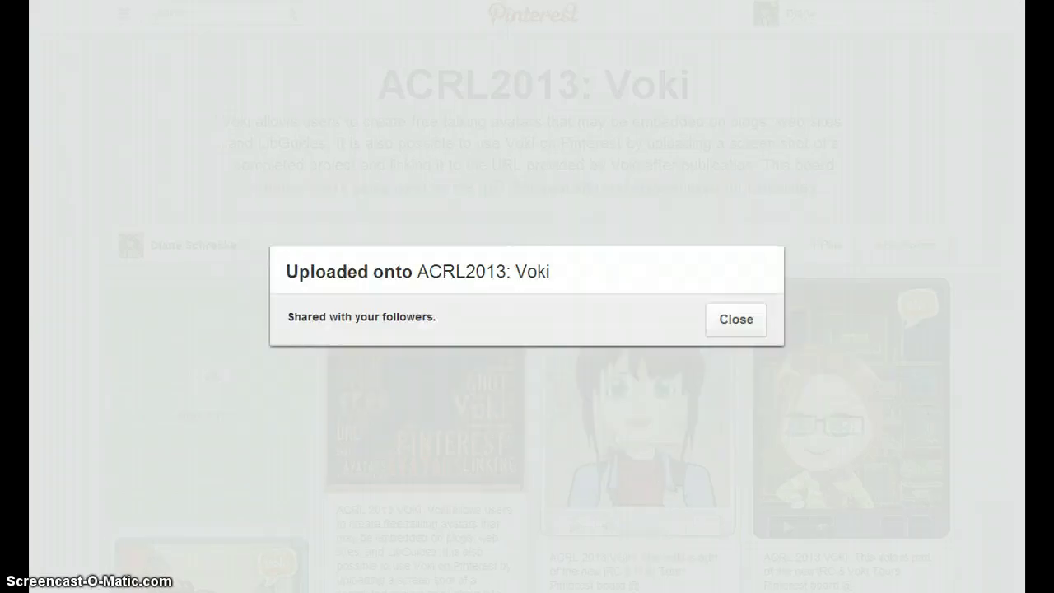
click(730, 323)
click(729, 329)
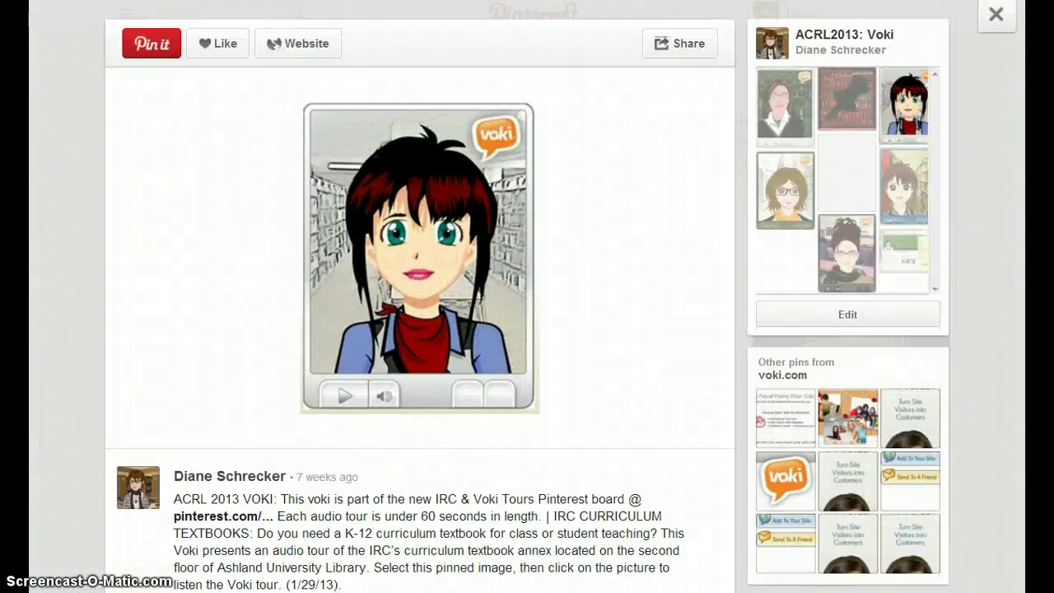
key(Escape)
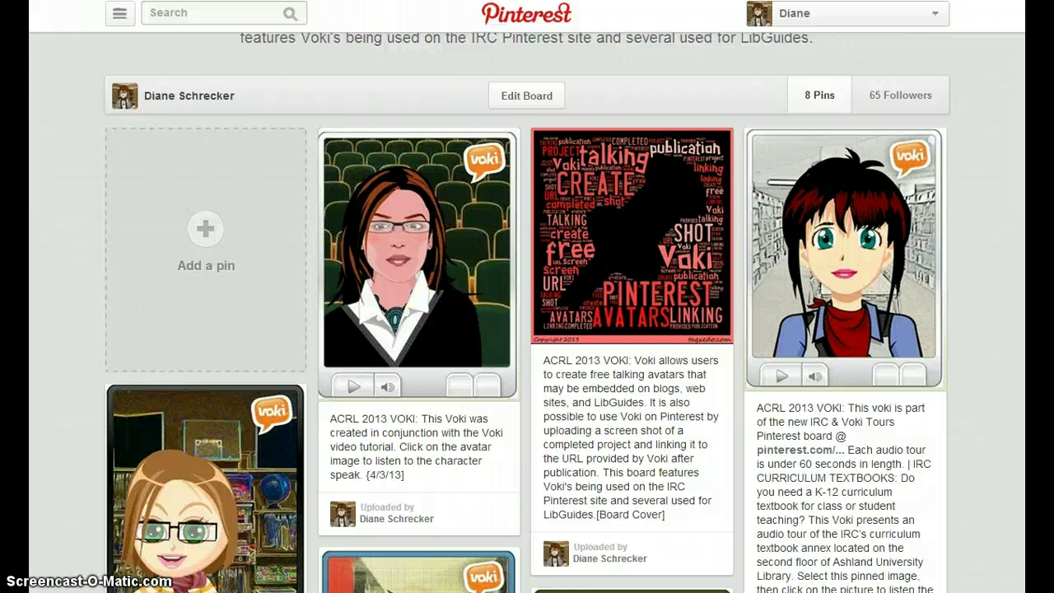
Step: Paste the Voki pickup URL into the avatar pin's Source field, save it, and view the pin close-up
click(395, 161)
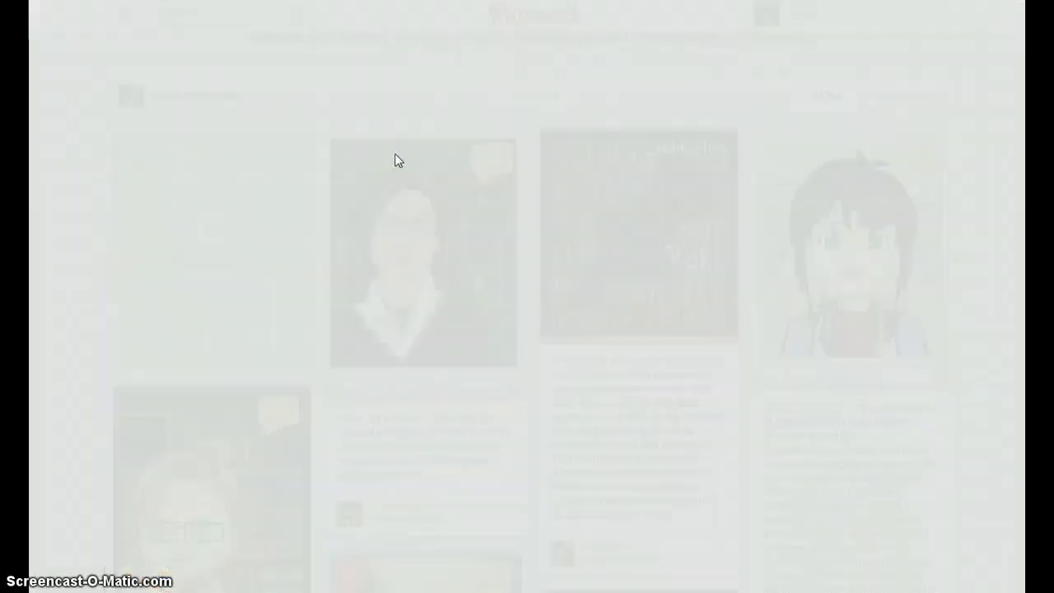
click(364, 373)
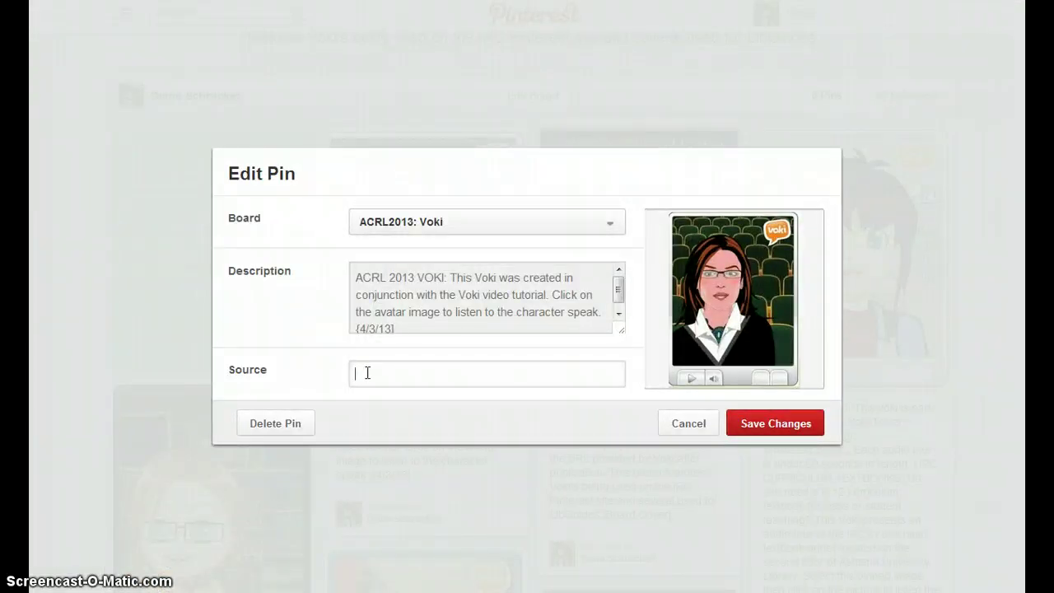
right_click(372, 371)
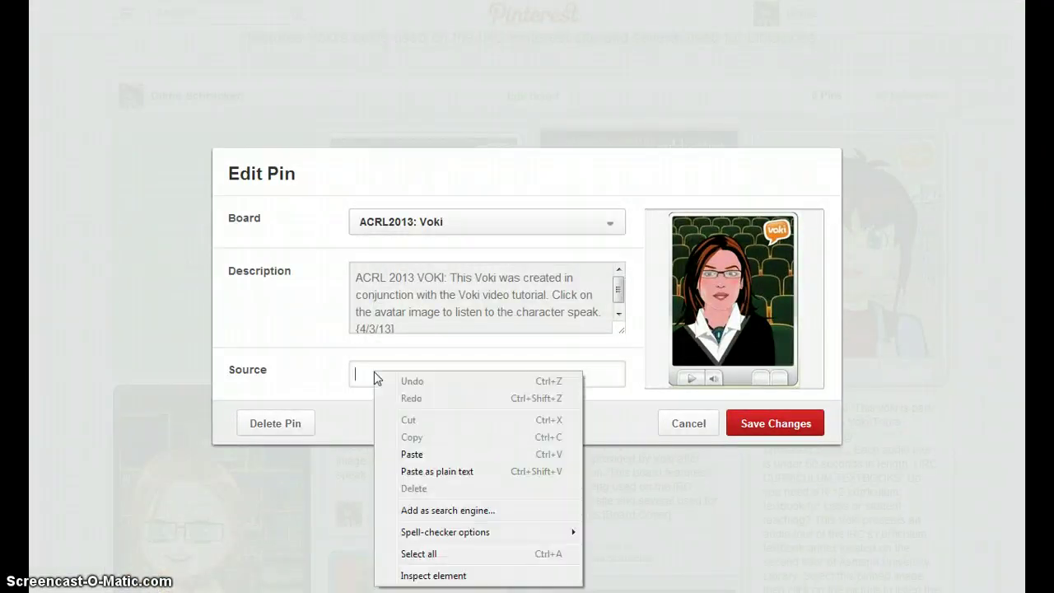
click(431, 455)
click(769, 432)
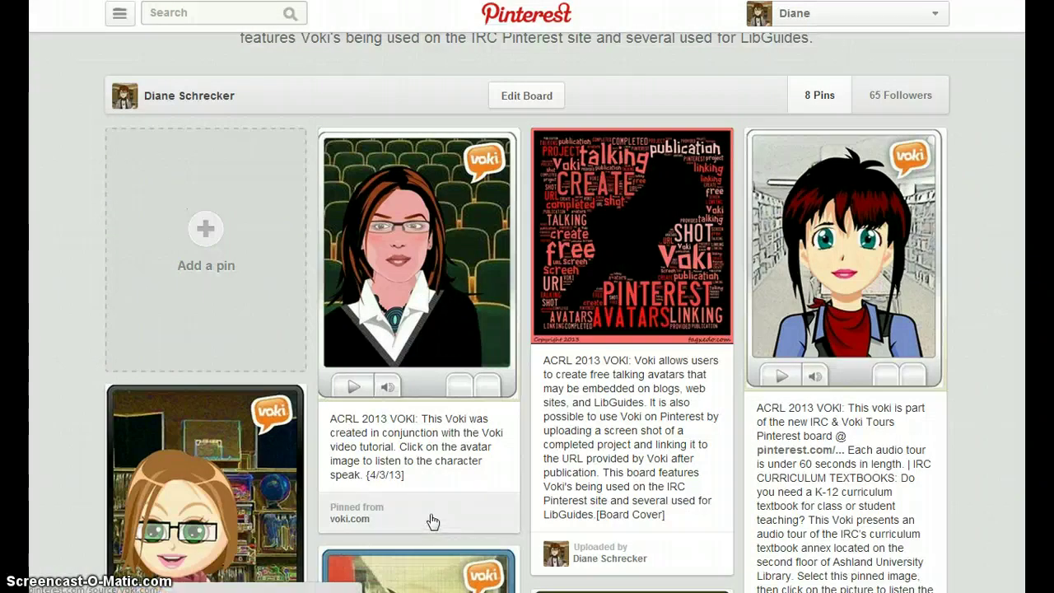
click(421, 283)
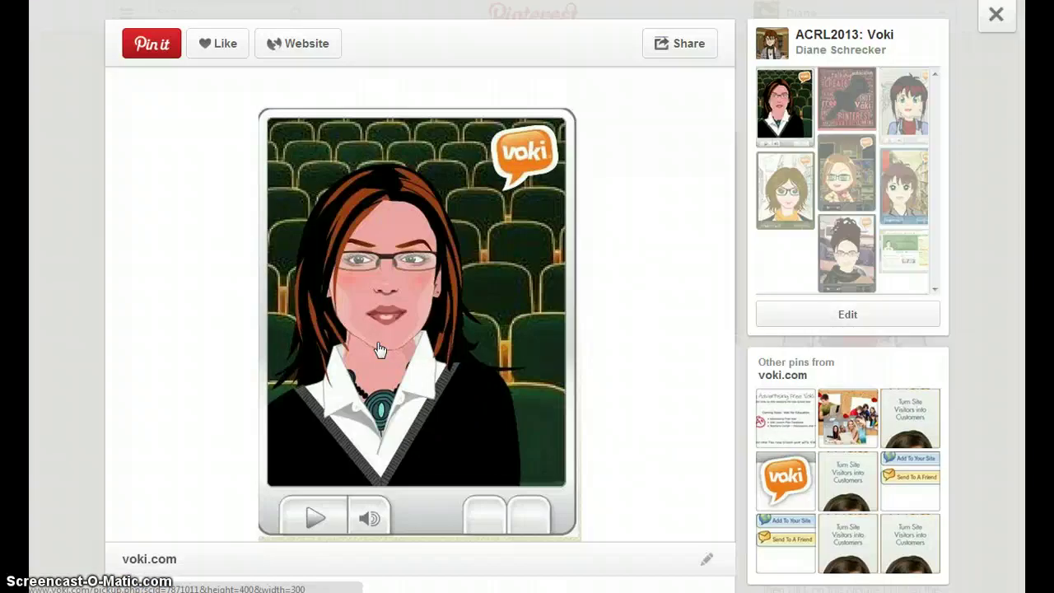
click(379, 350)
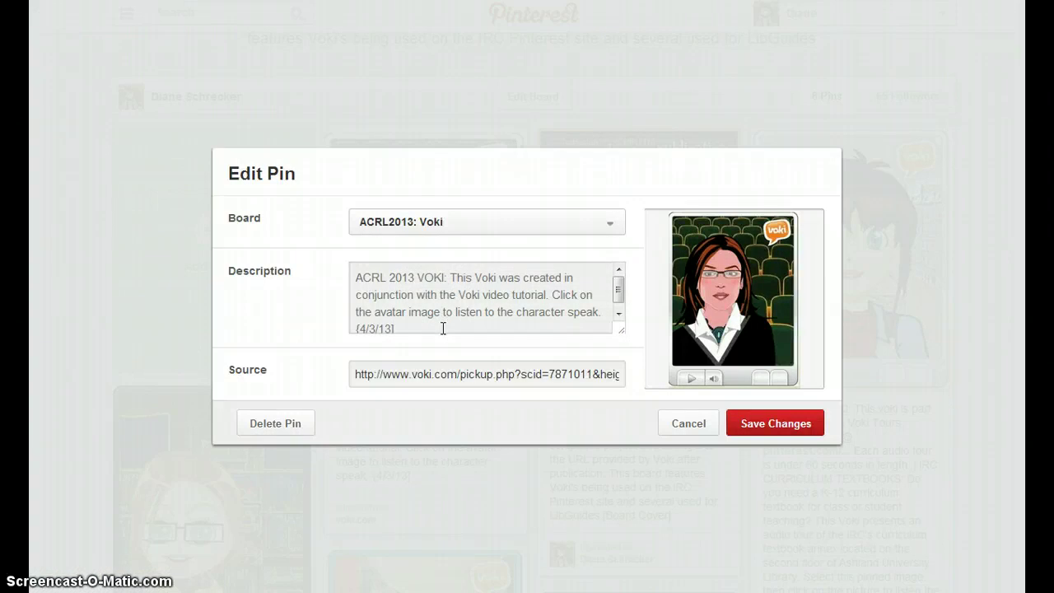
click(443, 328)
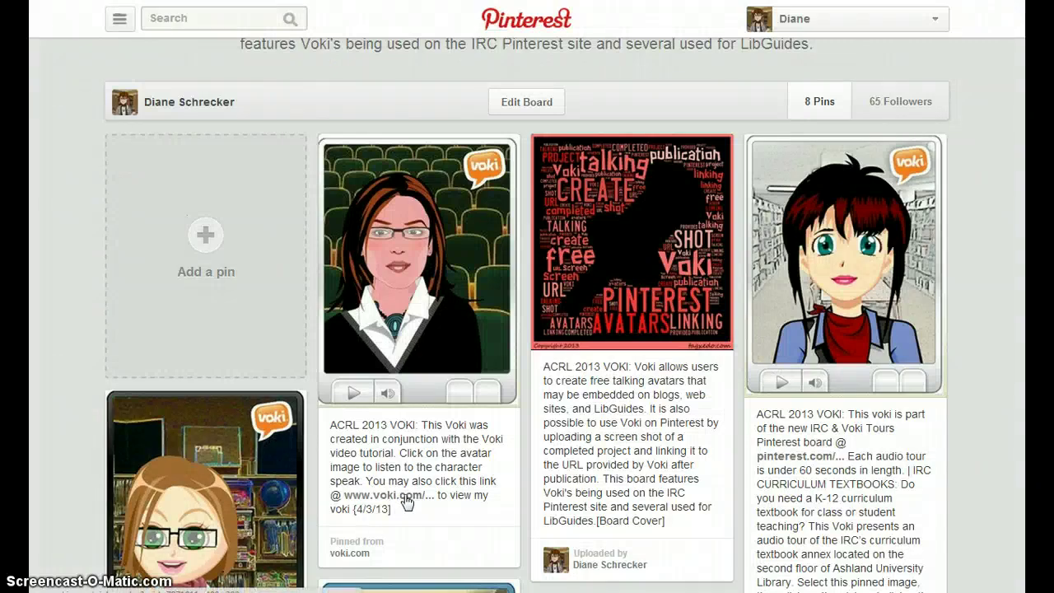
click(406, 497)
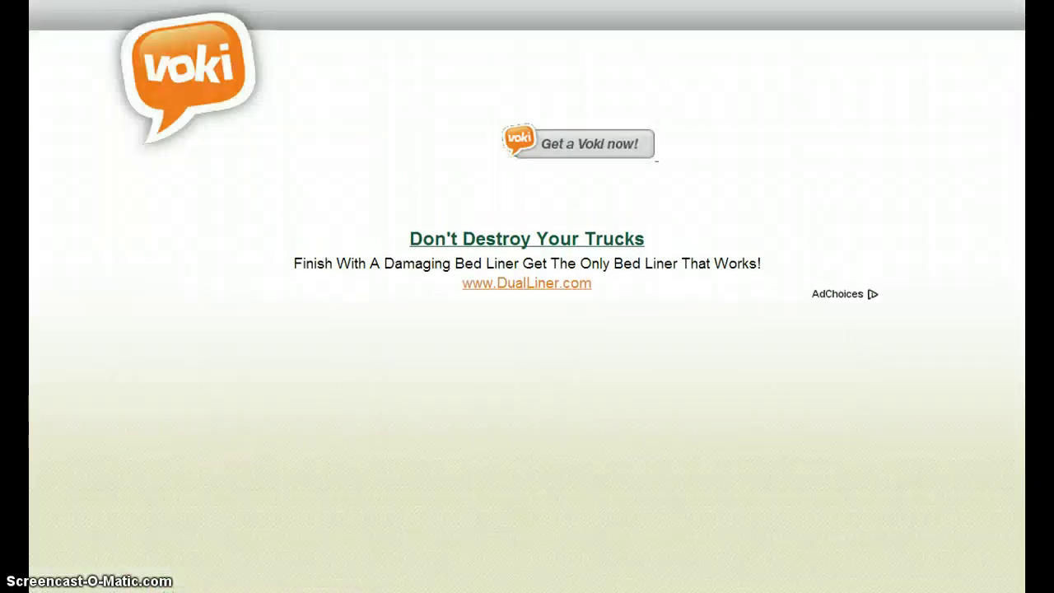